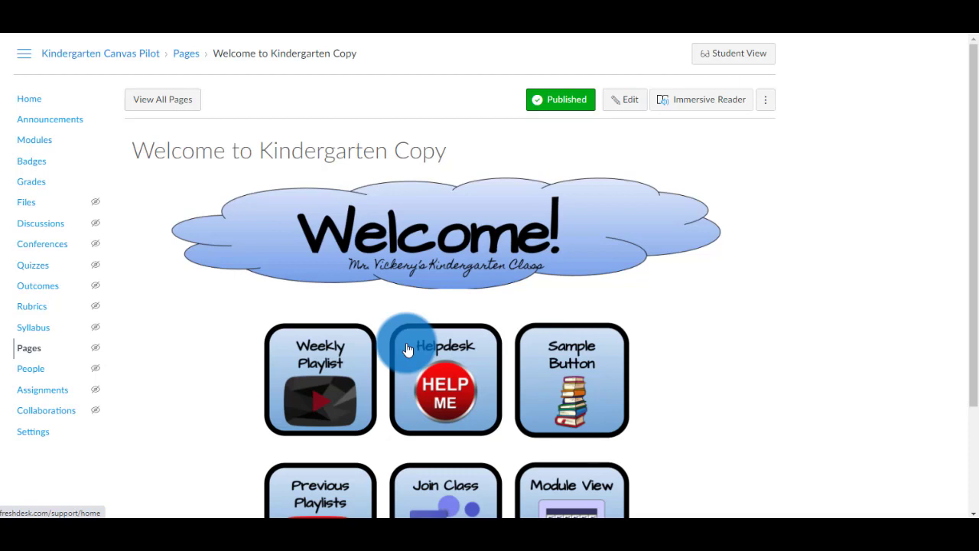
Switch to the blank Google Drawings file and rename it "Button Template".
click(682, 275)
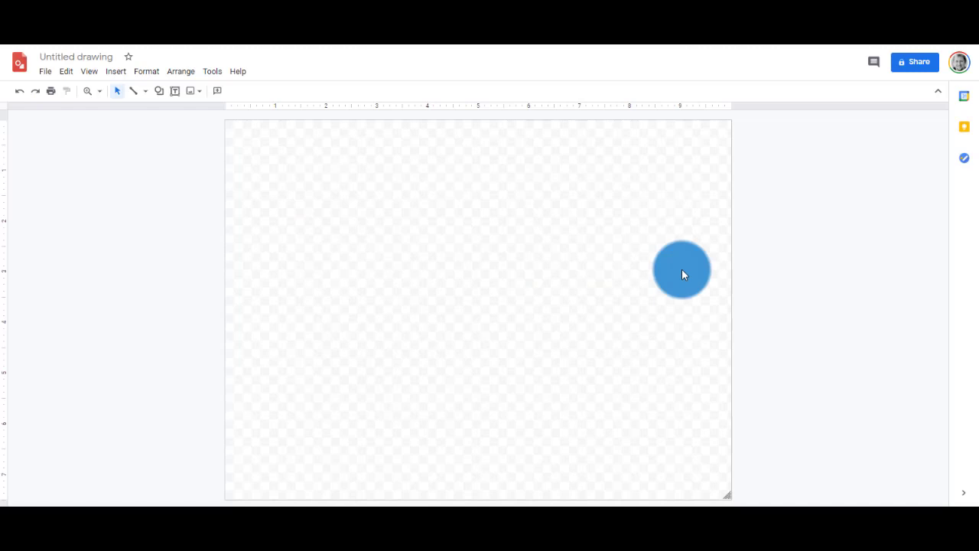
click(215, 247)
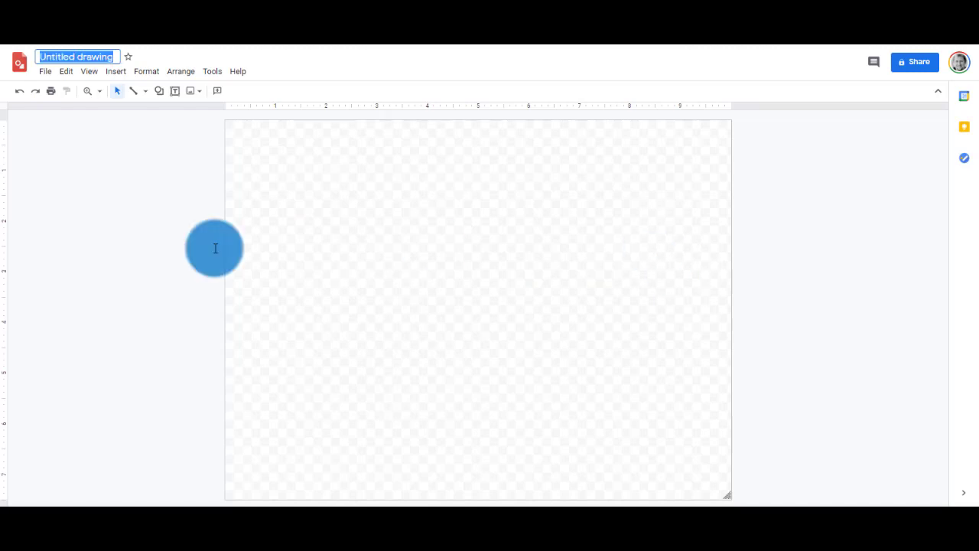
text(Butt)
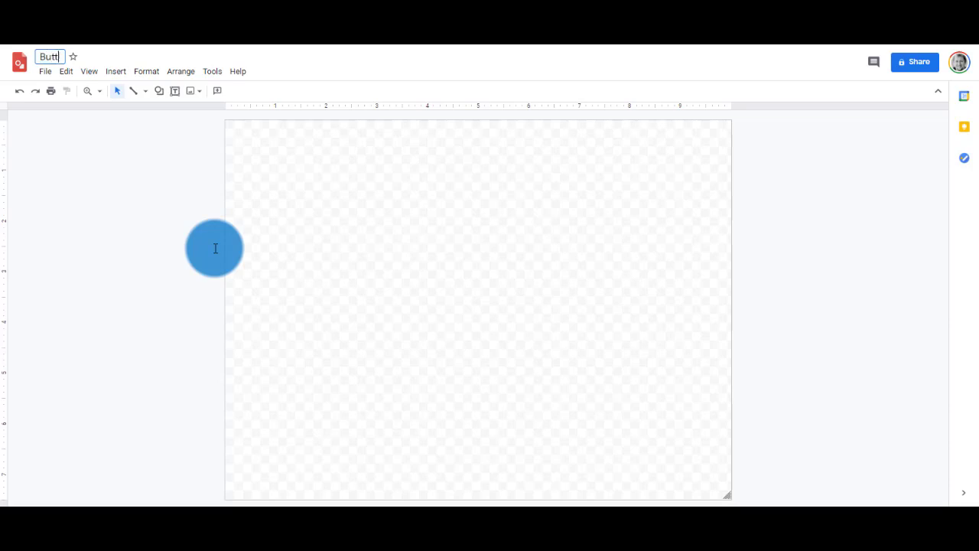
text(on Template)
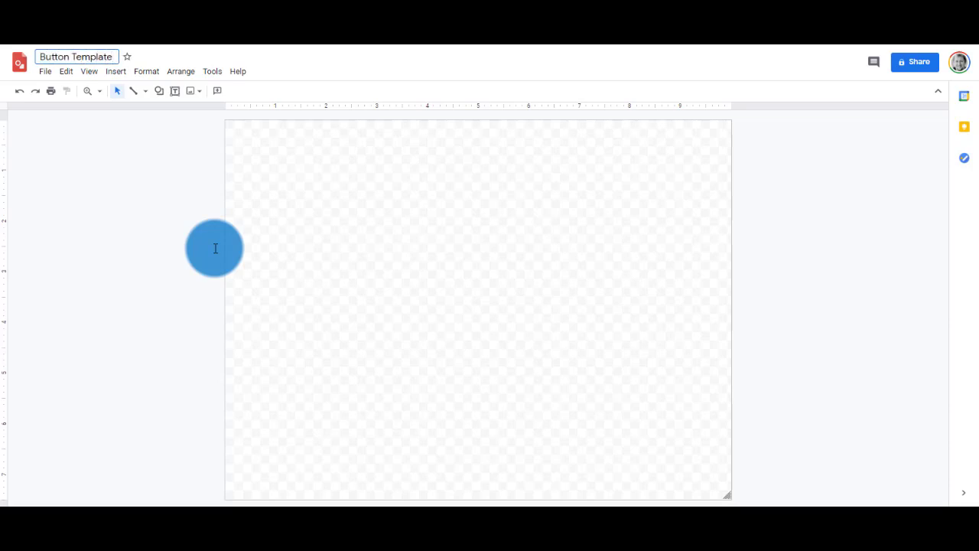
Set the drawing's page size to a custom 3 x 3 inches.
click(45, 71)
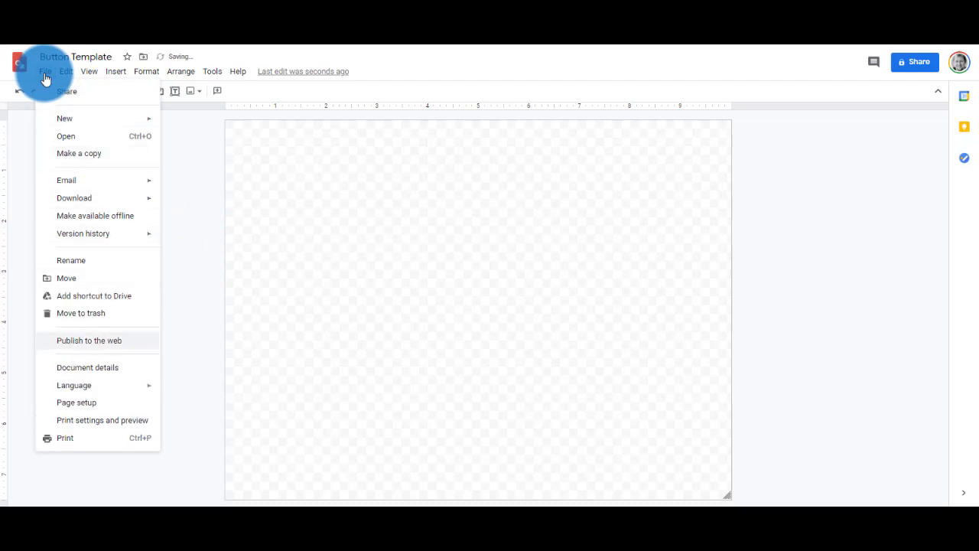
click(76, 402)
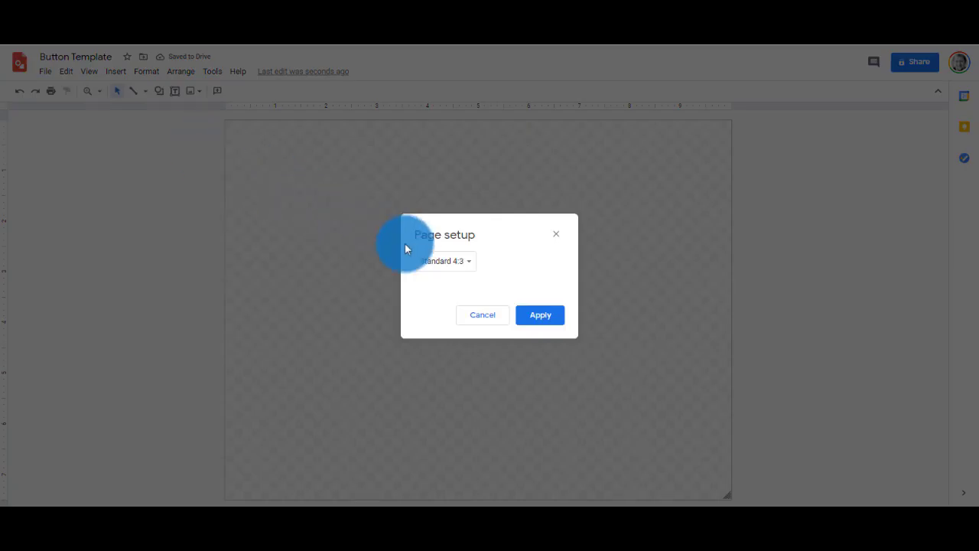
click(464, 271)
click(457, 313)
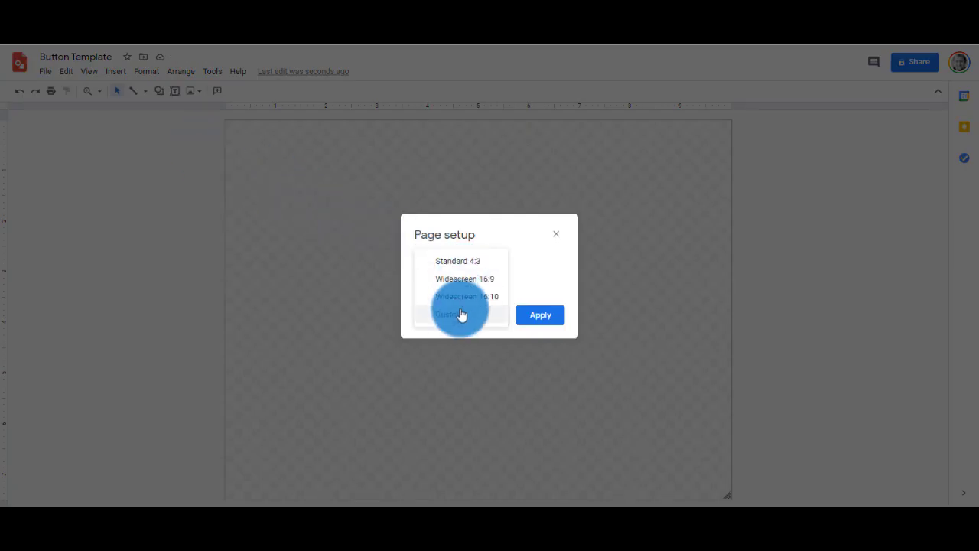
text(3)
key(Tab)
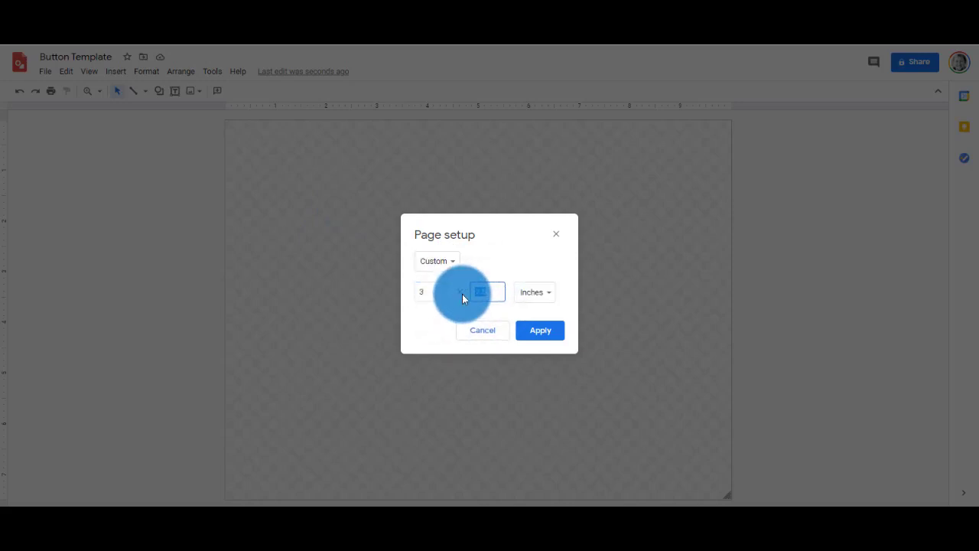
text(3)
click(541, 335)
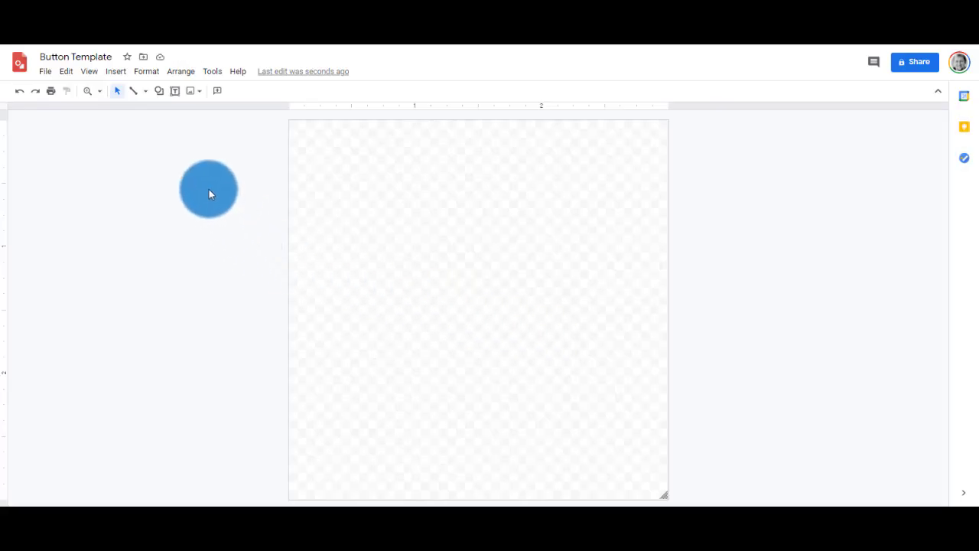
Draw a rounded rectangle about 2.7 inches wide and tall that nearly fills the canvas.
click(119, 75)
mouse_move(153, 127)
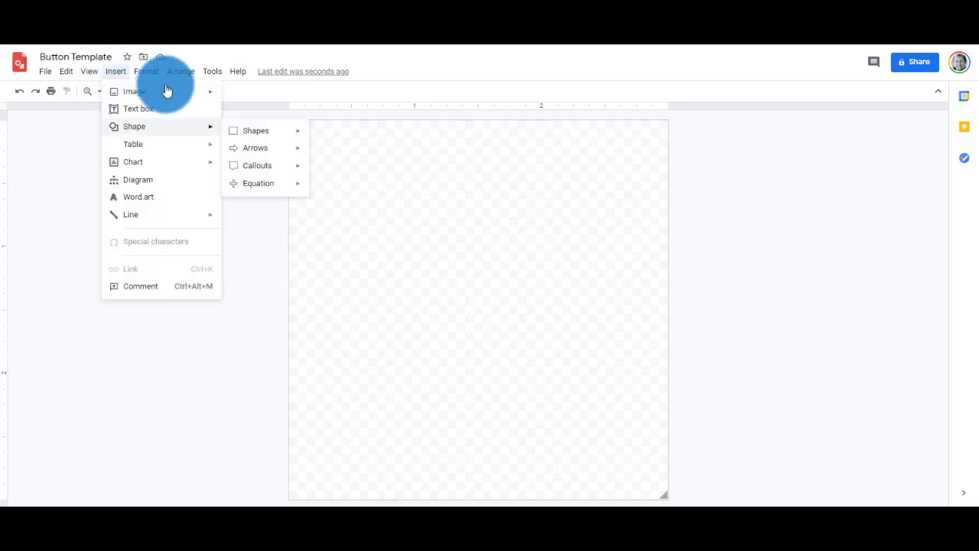
mouse_move(260, 130)
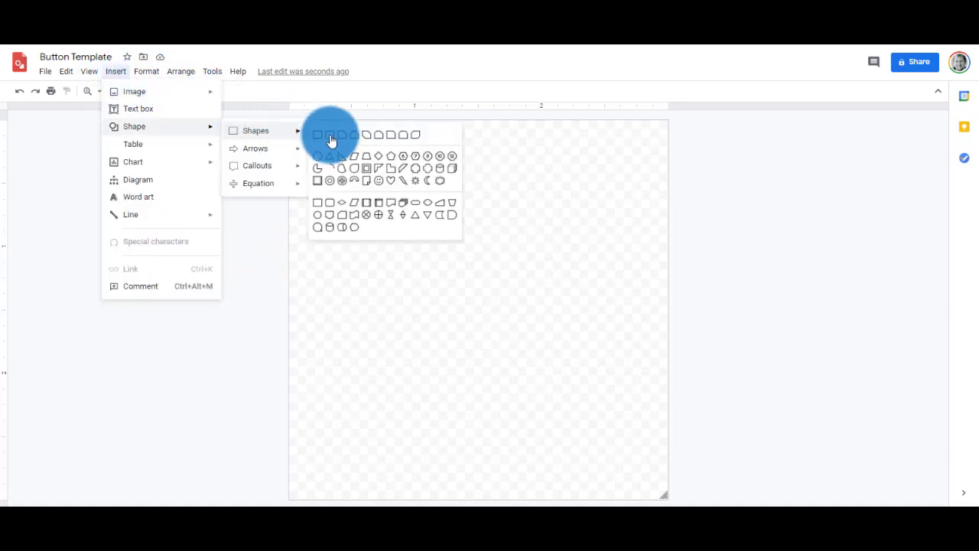
click(330, 137)
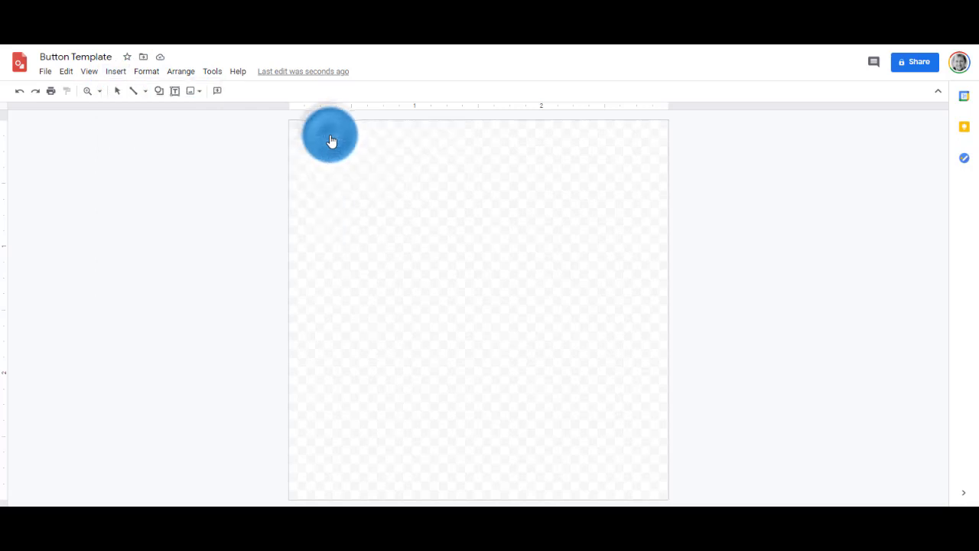
drag(310, 142, 378, 210)
drag(420, 252, 645, 476)
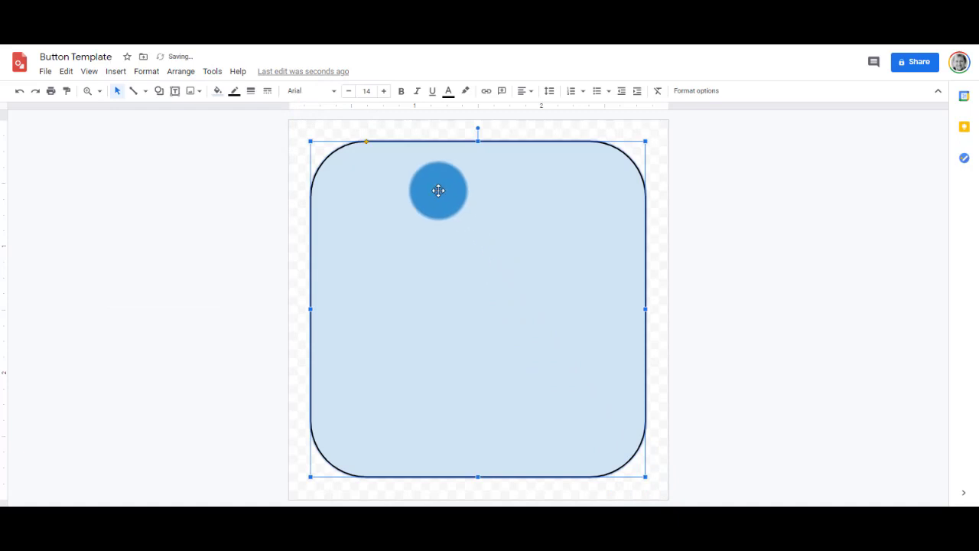
Resize the rounded rectangle to 2.9 in wide by 2.9 in high and centre it on the canvas.
click(692, 95)
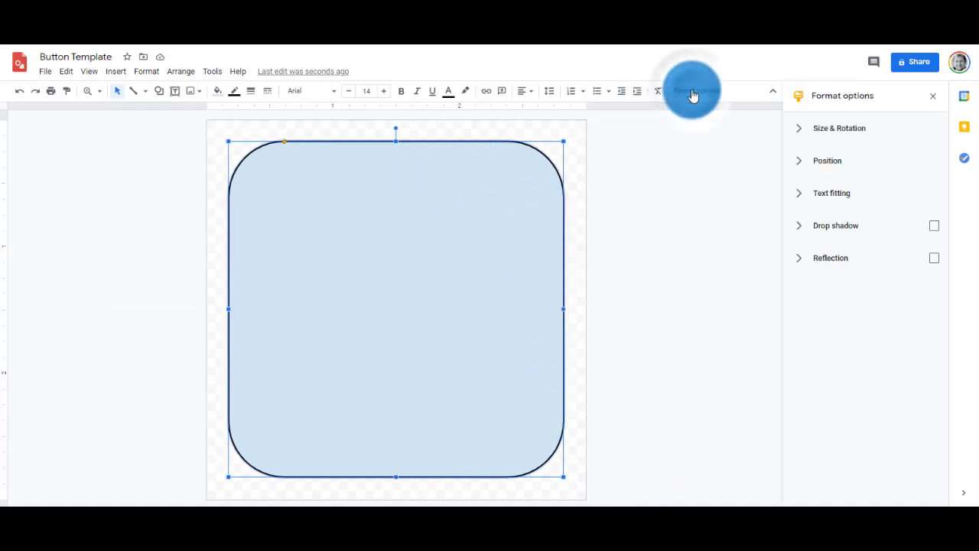
click(812, 134)
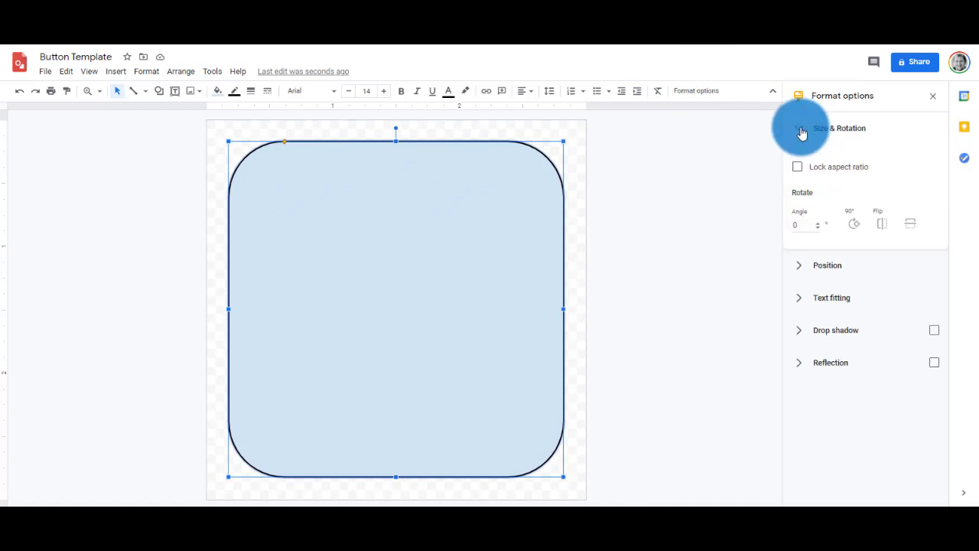
click(816, 183)
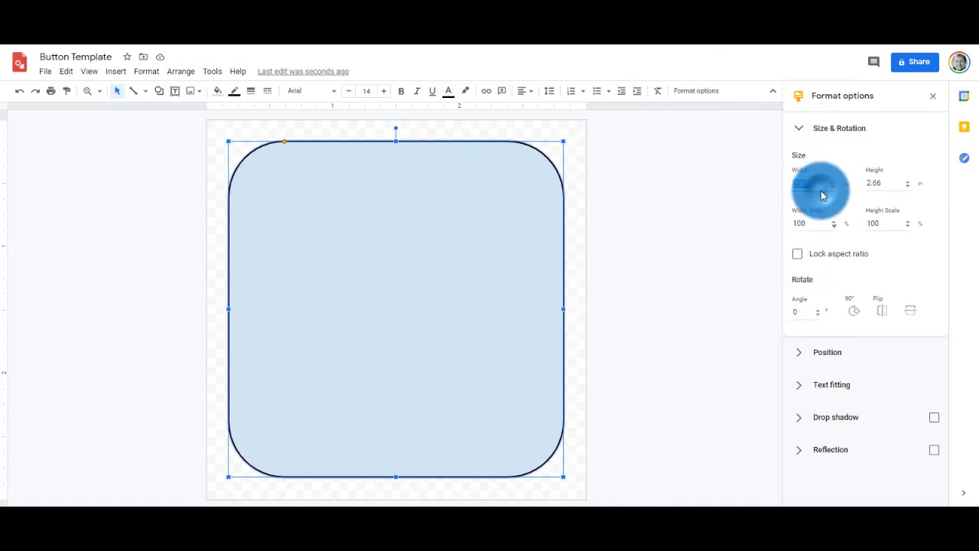
text(2.93)
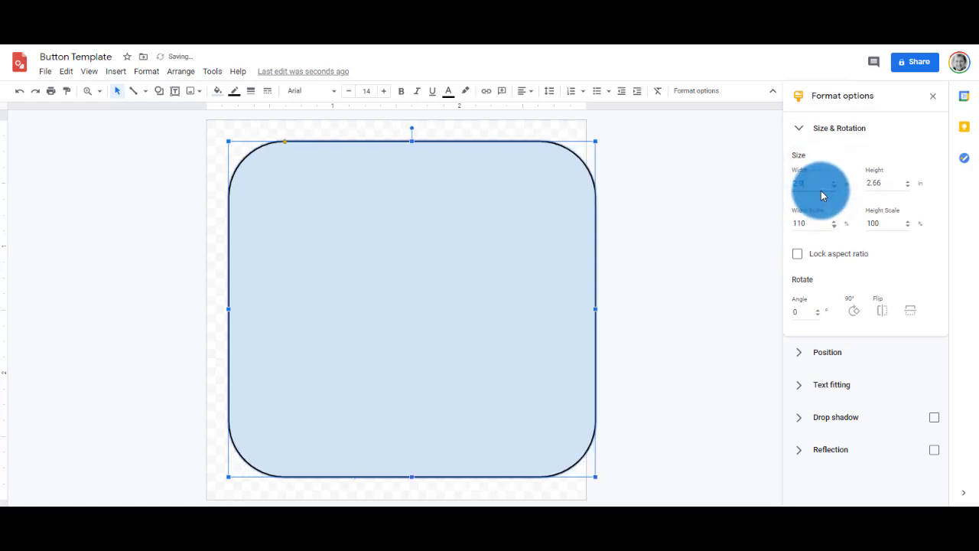
click(886, 183)
text(2.9)
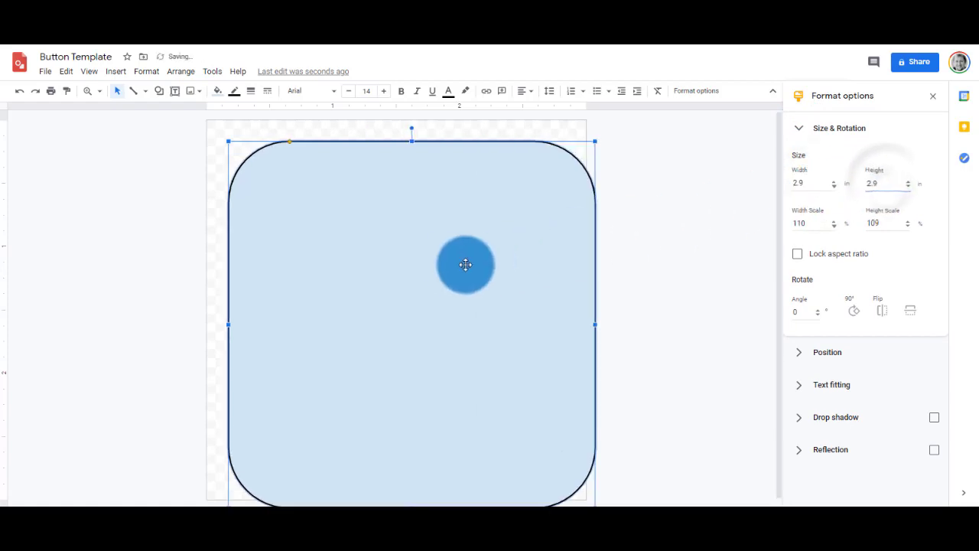
drag(465, 265, 433, 253)
click(613, 260)
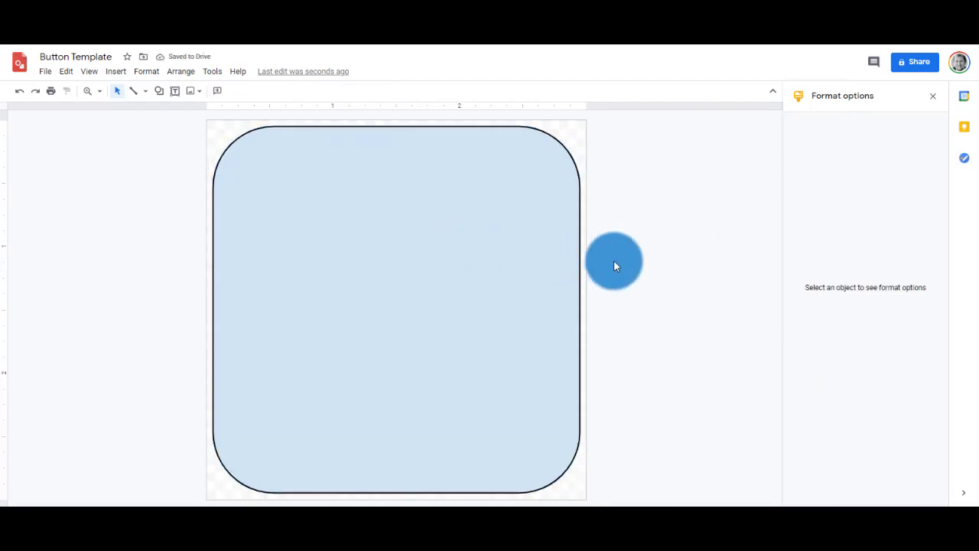
Give the rounded rectangle an 8px border and fill it with a dark blue radial gradient.
click(594, 251)
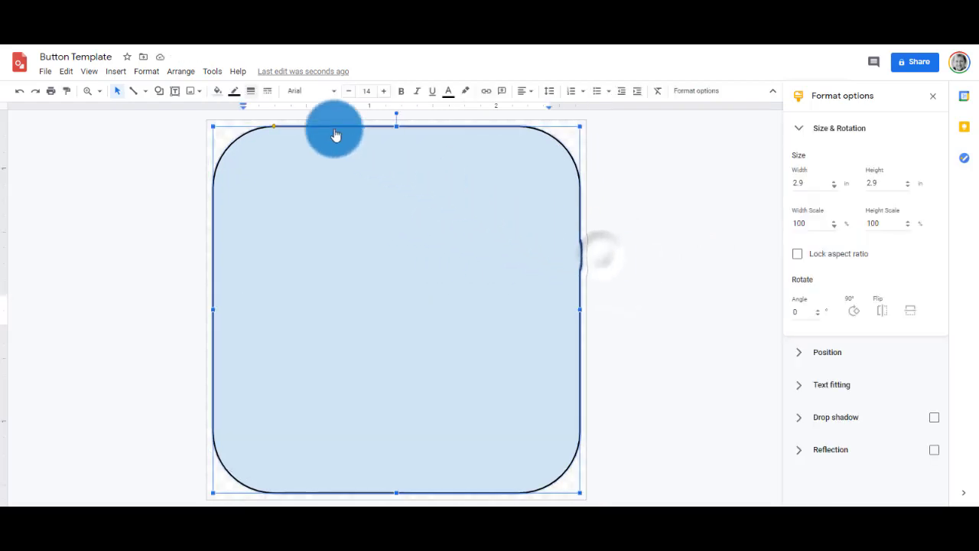
click(253, 91)
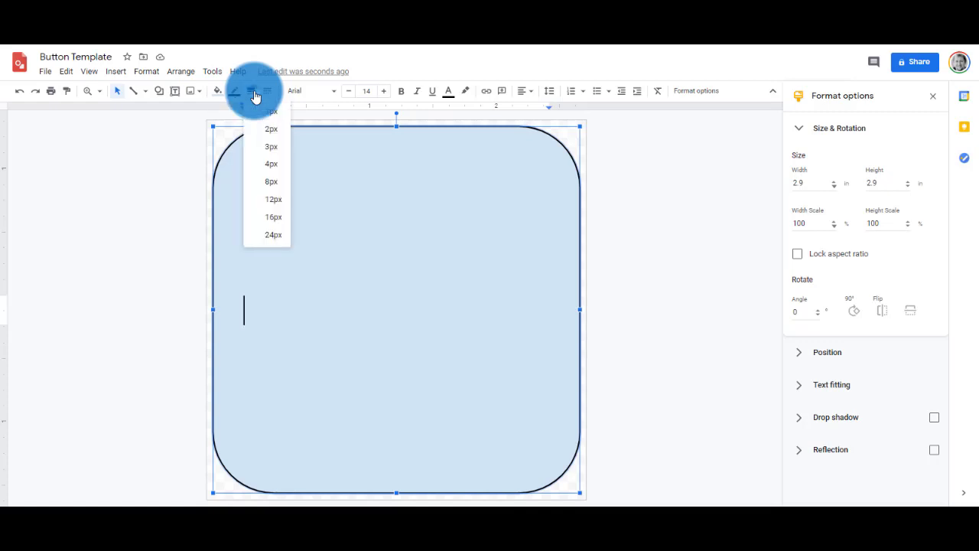
click(272, 188)
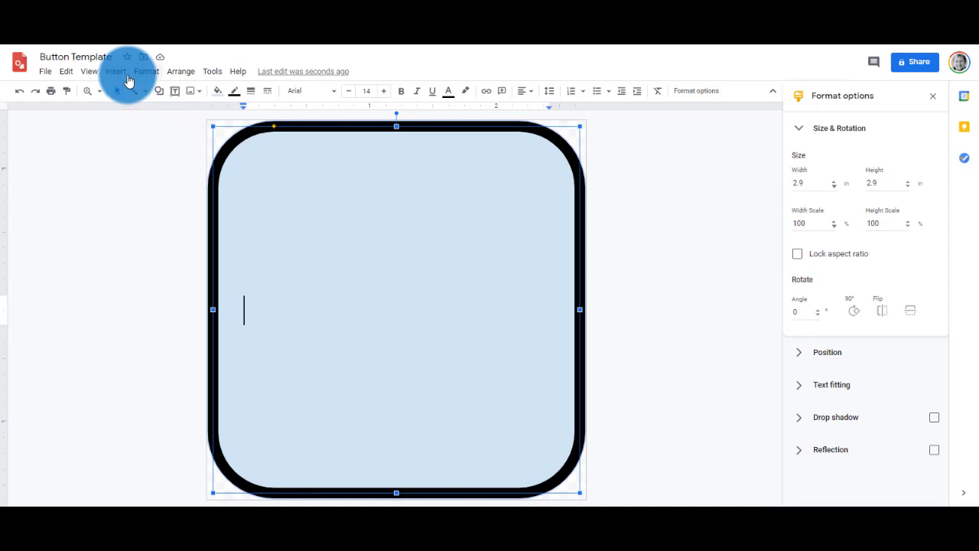
click(217, 91)
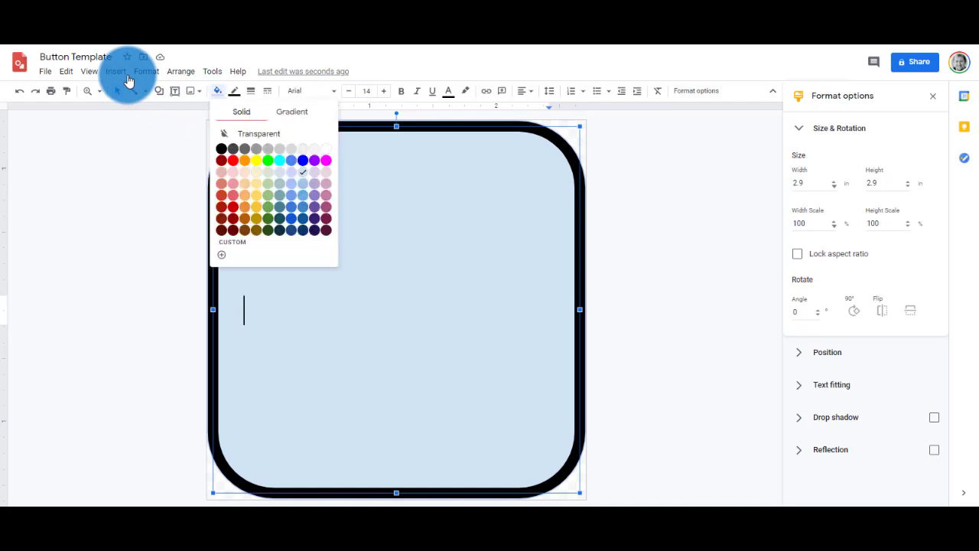
click(292, 113)
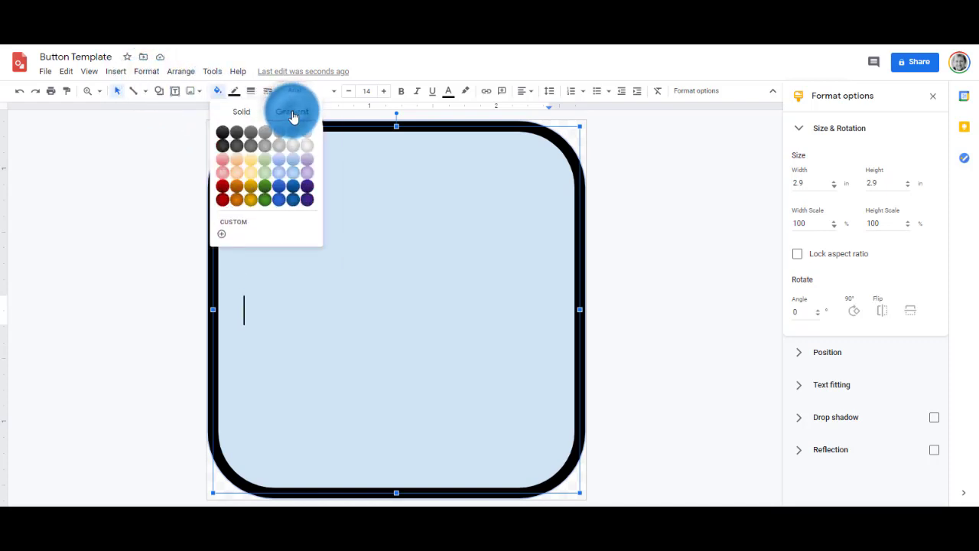
click(284, 197)
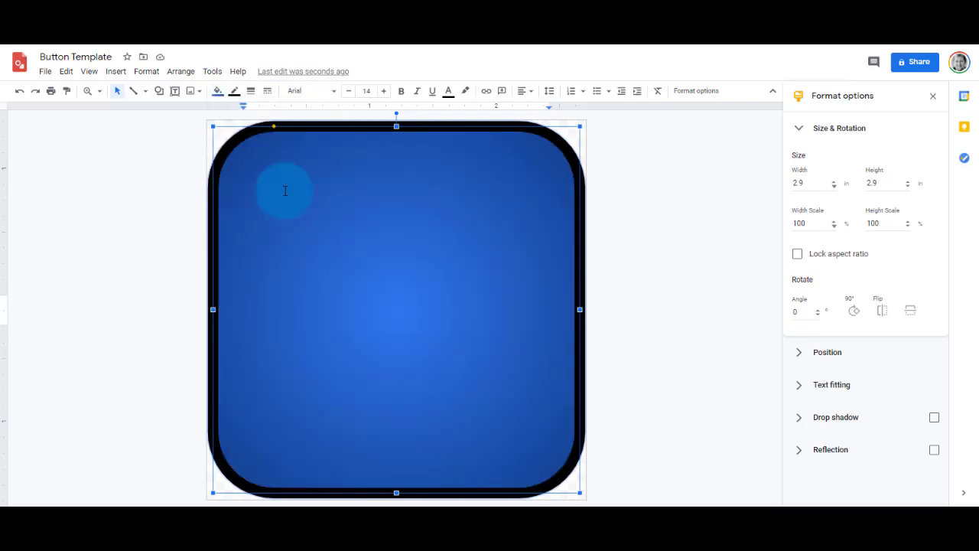
Examine the custom gradient options for the rounded rectangle's fill, including the gradient types.
click(219, 91)
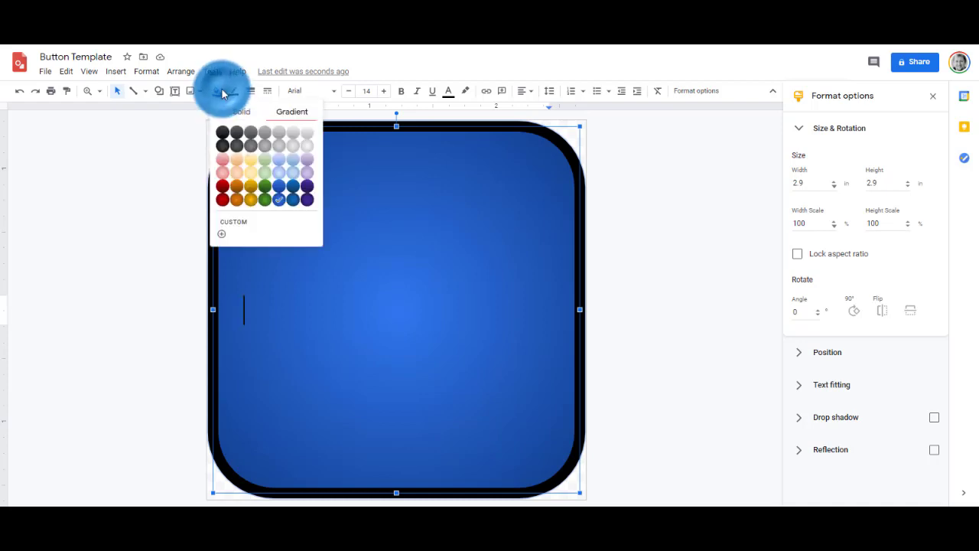
click(235, 221)
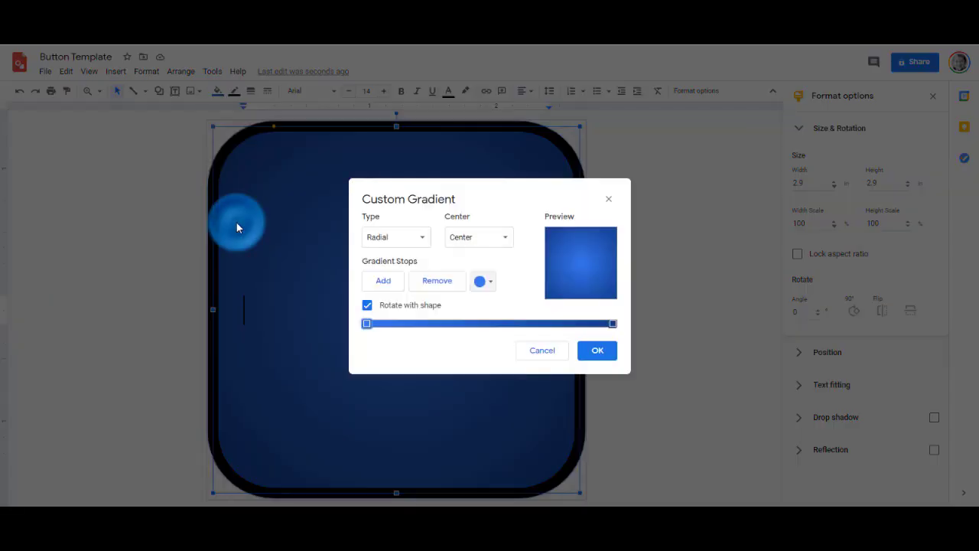
click(420, 239)
click(415, 240)
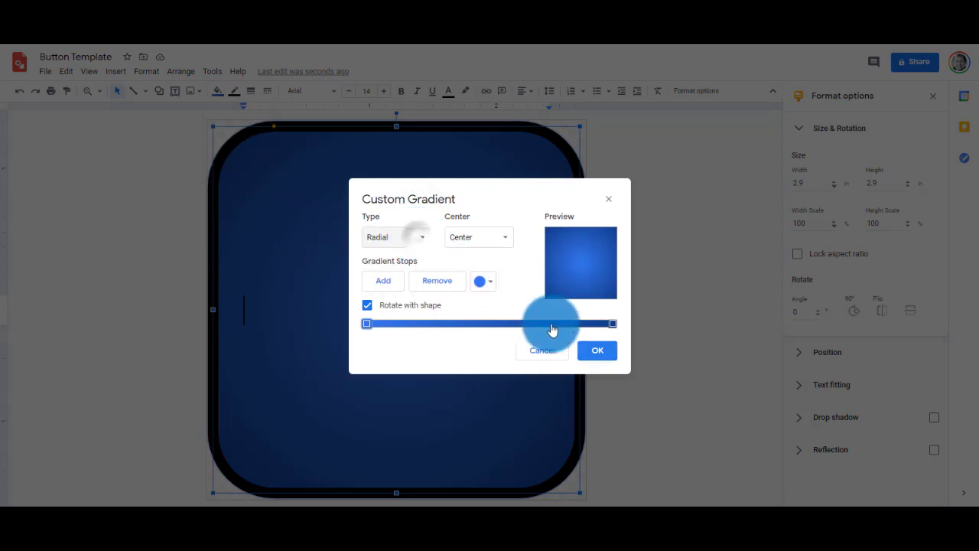
click(598, 351)
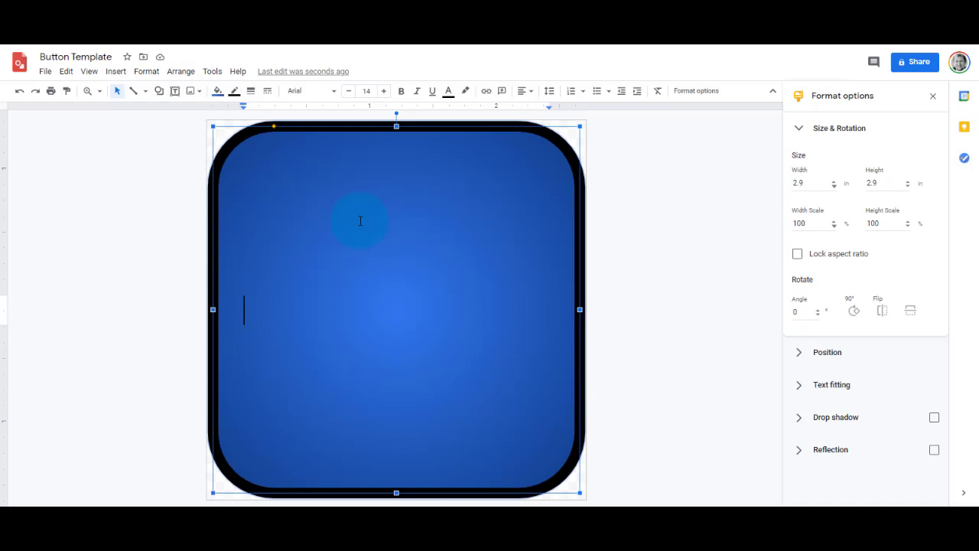
Enter the text "Email the Teacher" inside the rounded rectangle.
text(Email th)
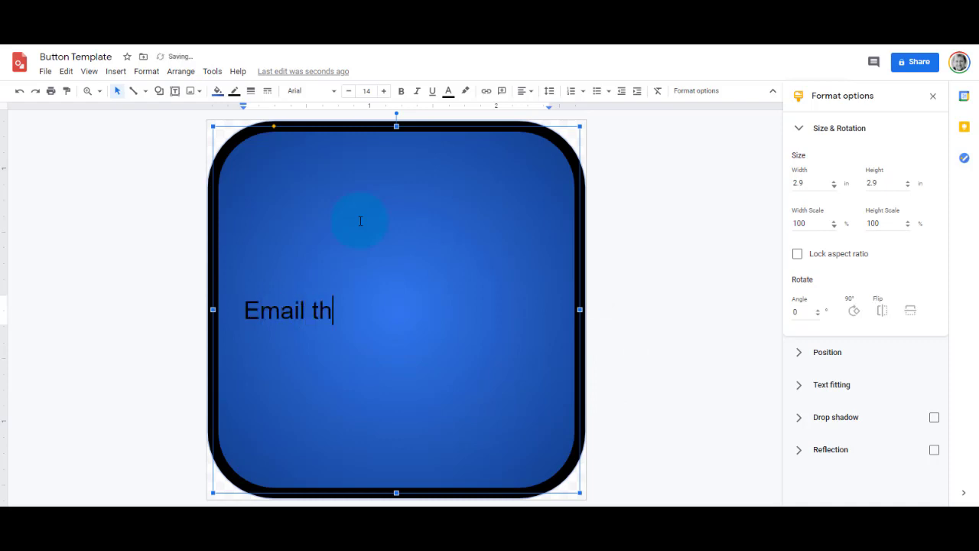
text(e Teacher)
click(356, 372)
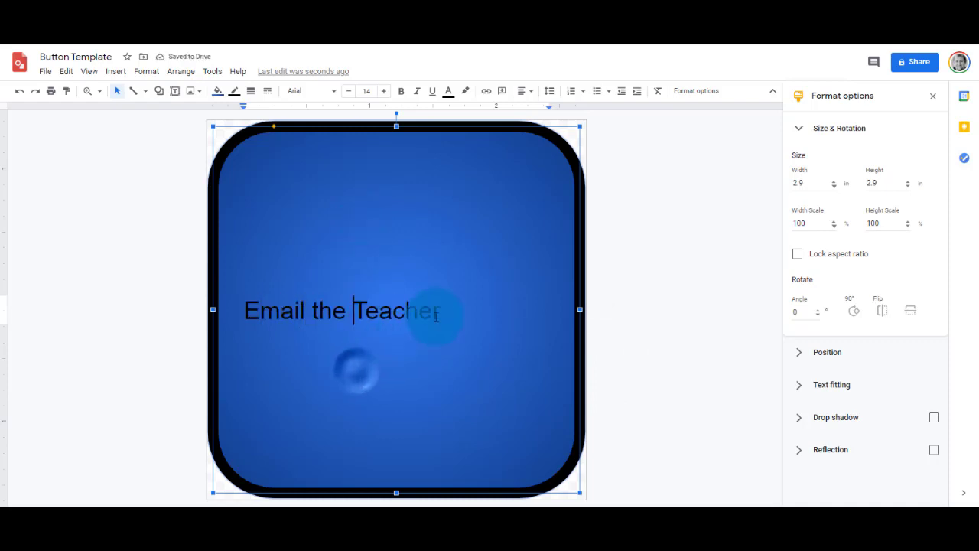
Colour the "Email the Teacher" text white and centre it horizontally in the shape.
drag(436, 316, 250, 329)
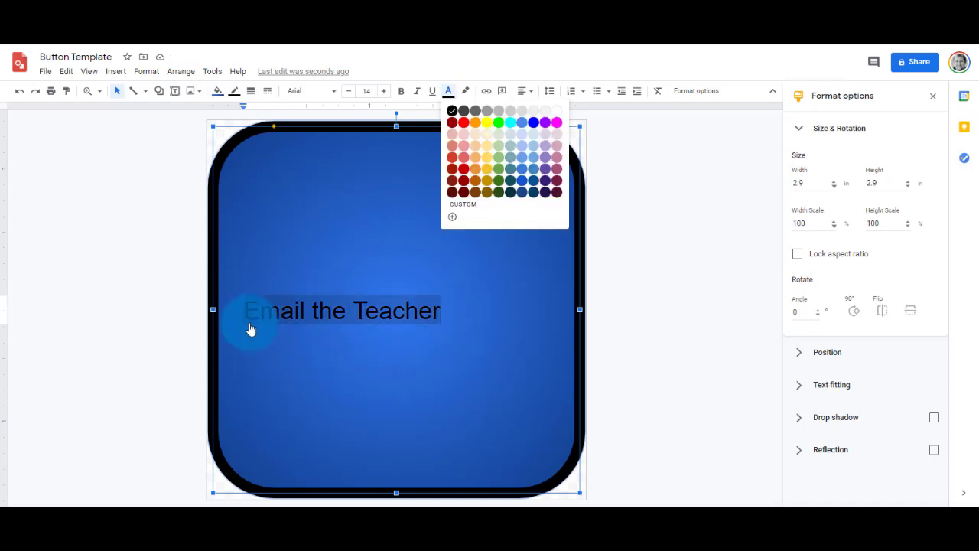
click(555, 112)
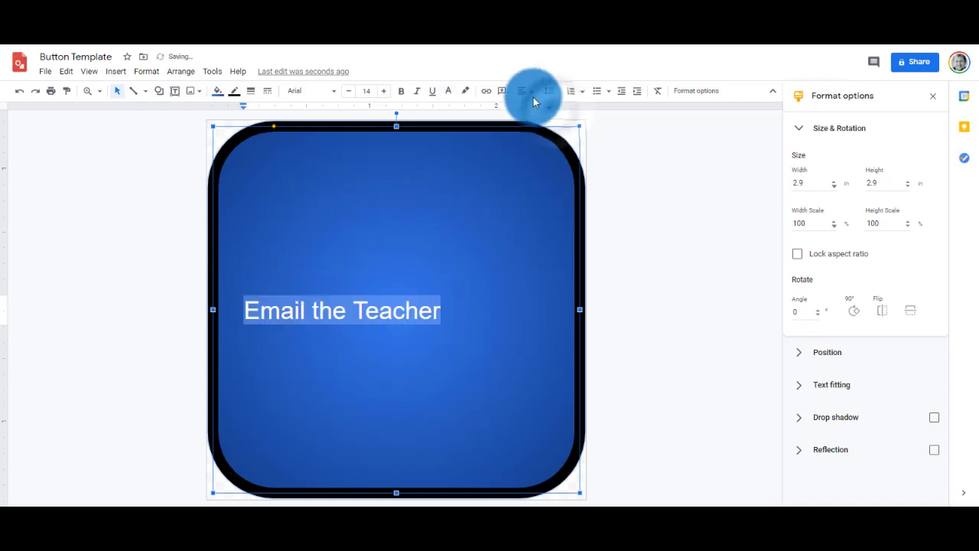
click(533, 97)
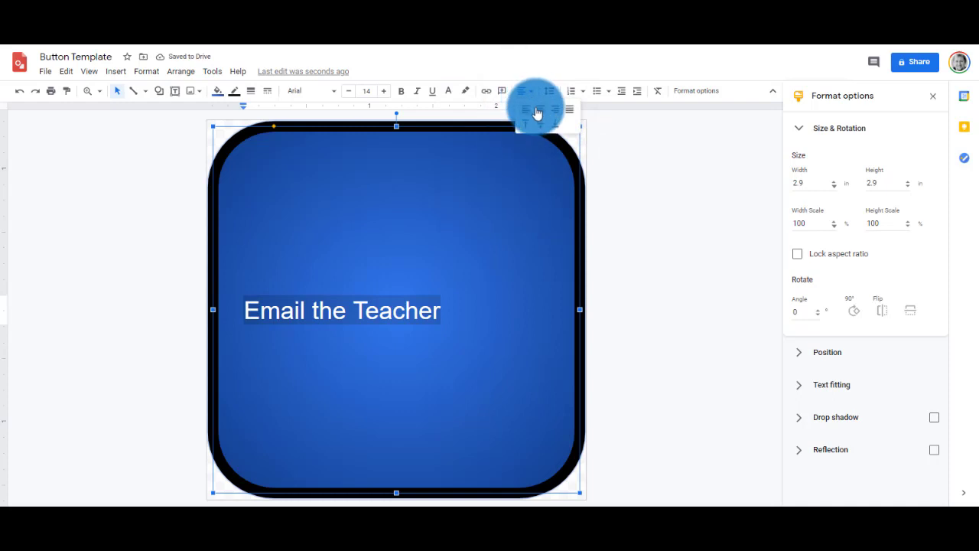
click(539, 109)
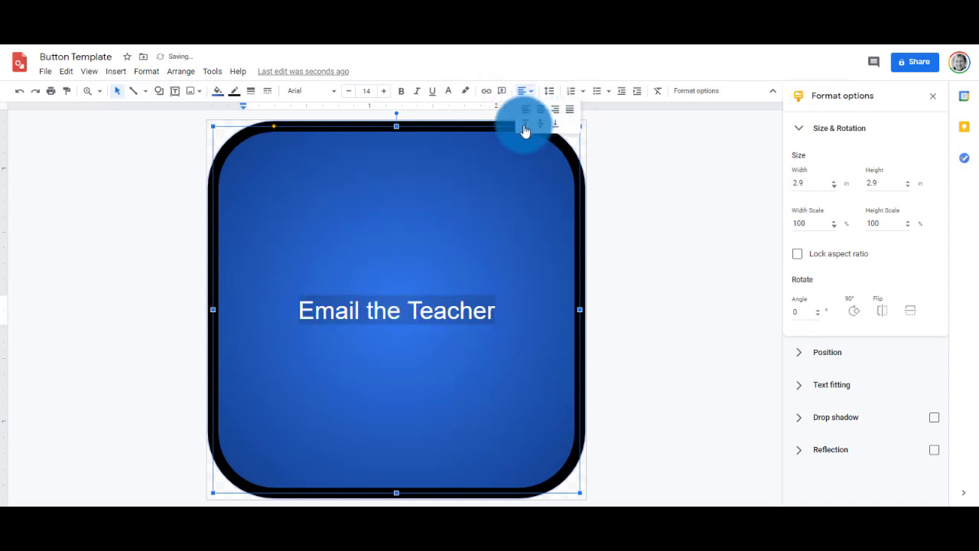
Align the "Email the Teacher" text to the top of the shape and set its font to Architects Daughter.
click(525, 130)
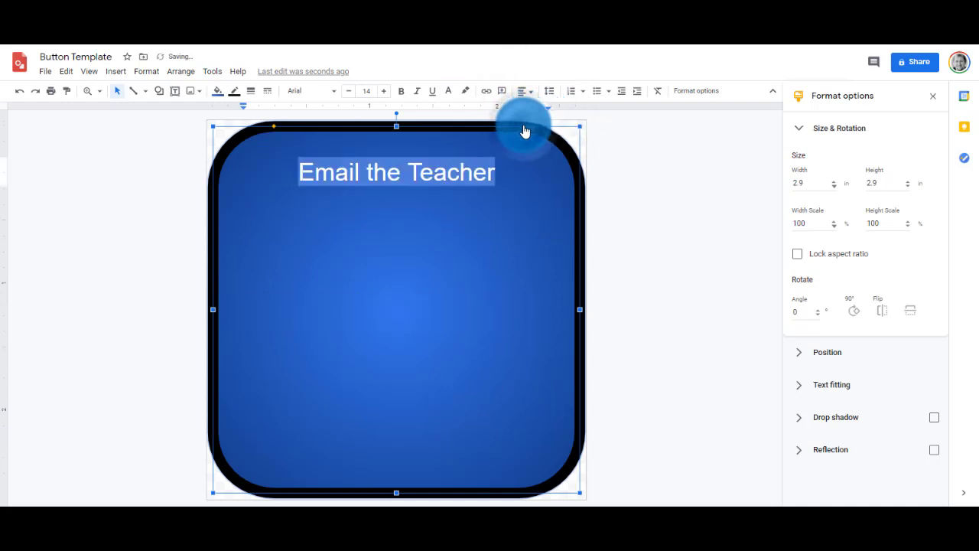
click(335, 93)
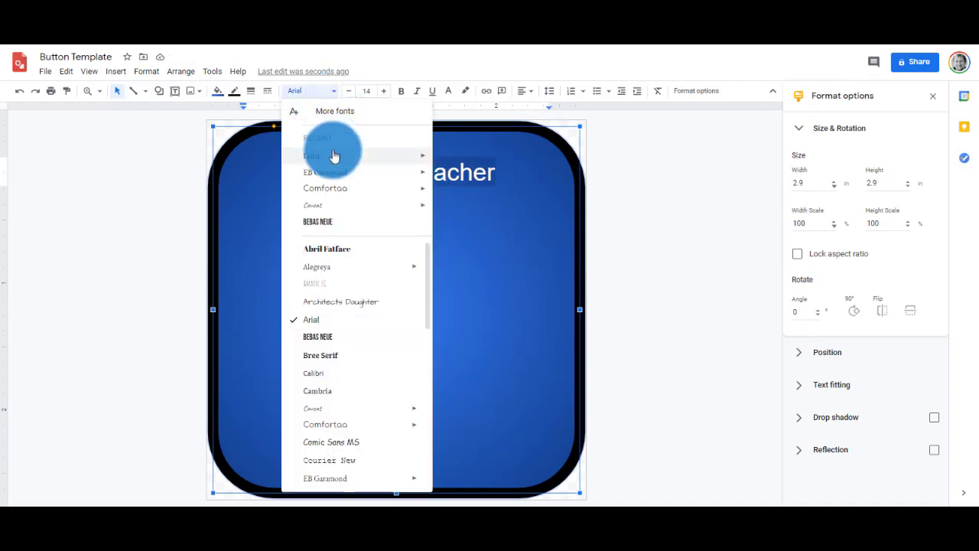
click(329, 304)
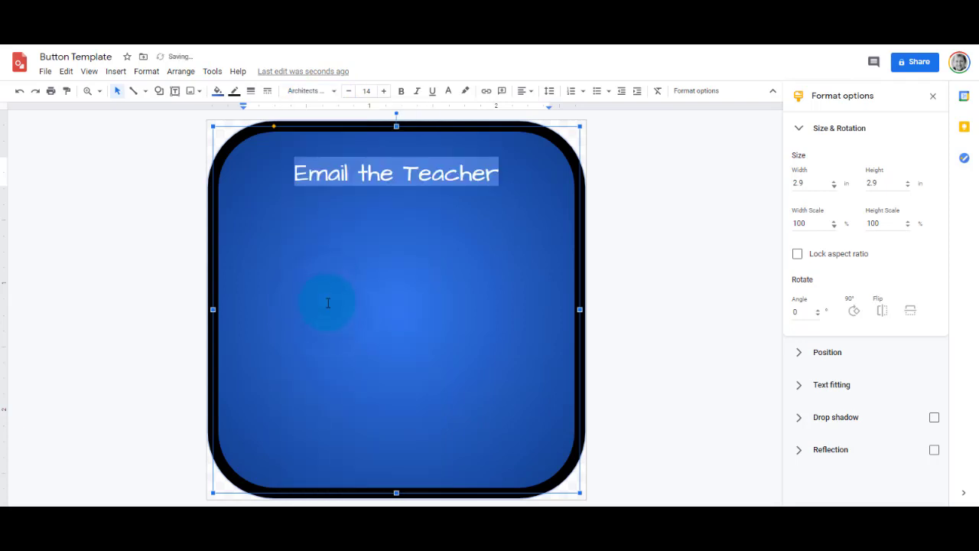
Increase the font size of the "Email the Teacher" text to 31.
click(384, 91)
click(384, 91)
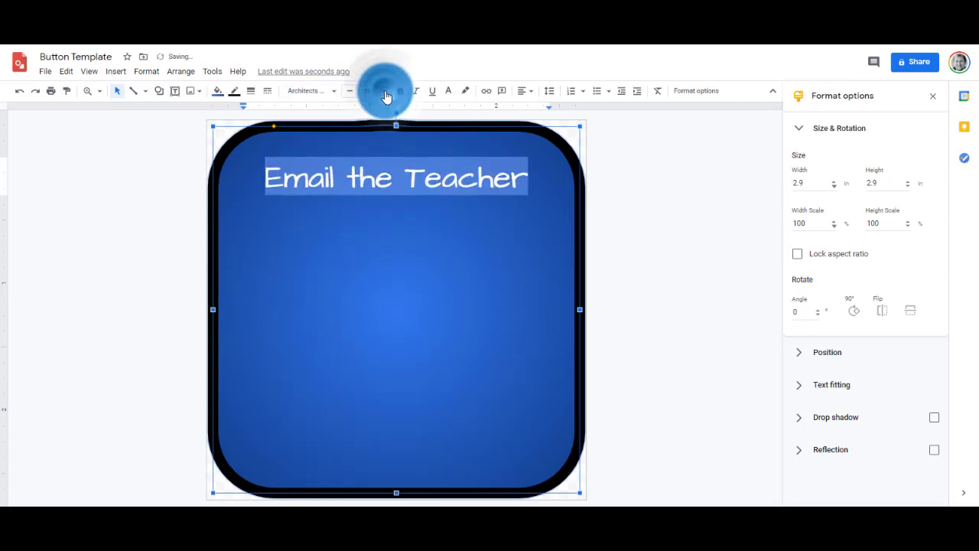
click(384, 91)
click(386, 91)
click(385, 91)
click(385, 92)
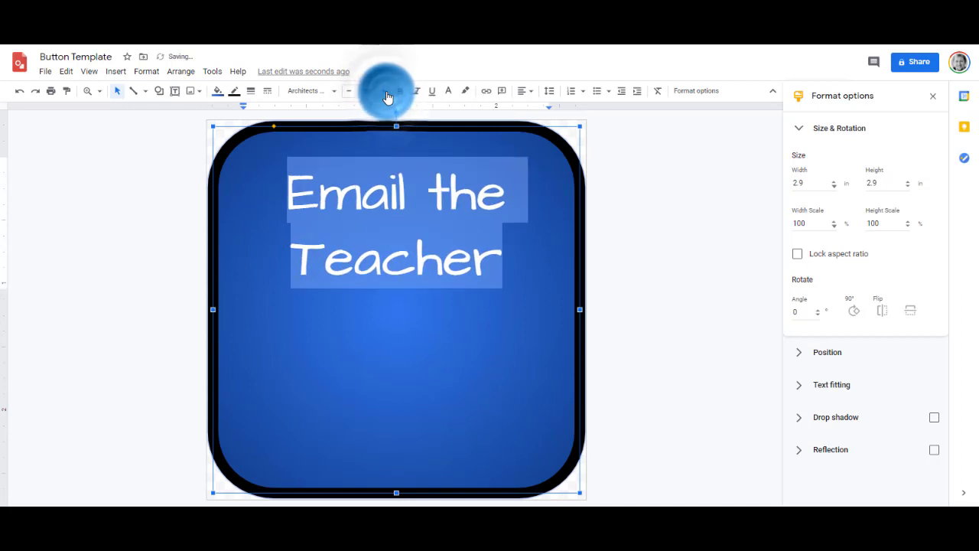
click(657, 223)
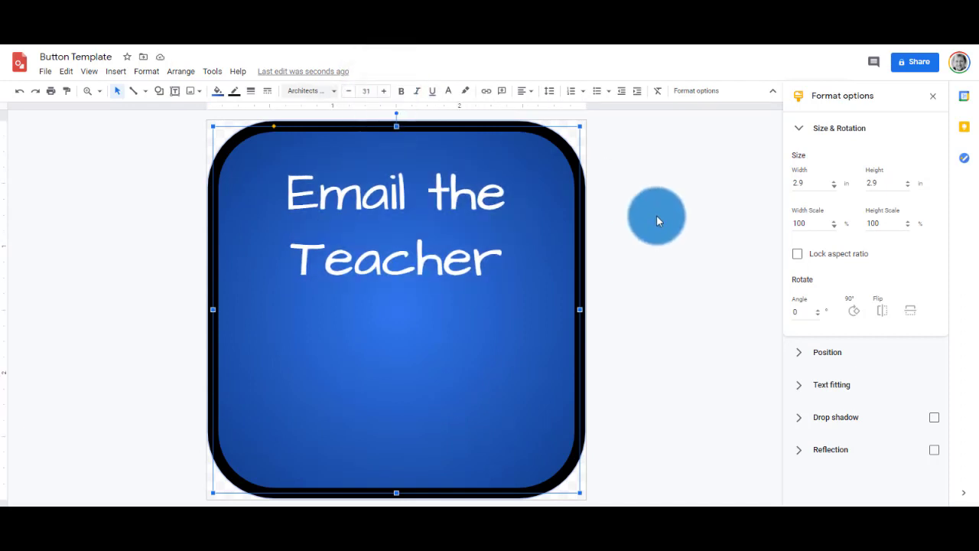
click(654, 205)
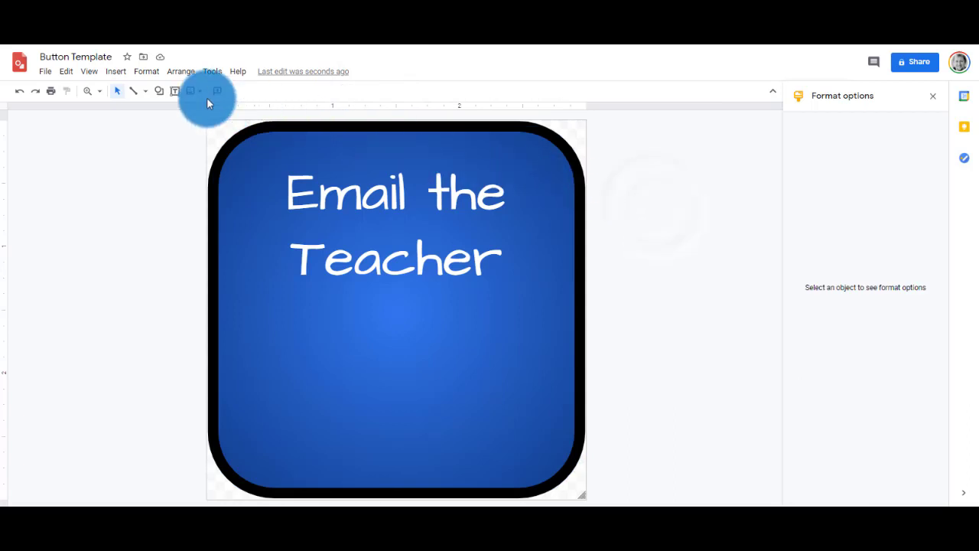
Search the web for "email" images and insert the white envelope on a light blue circle.
click(116, 72)
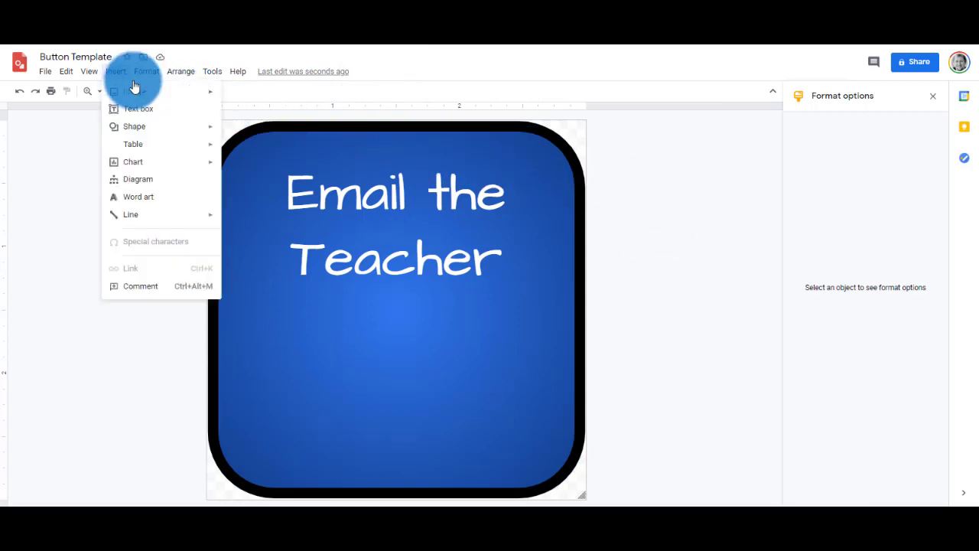
mouse_move(186, 95)
click(271, 114)
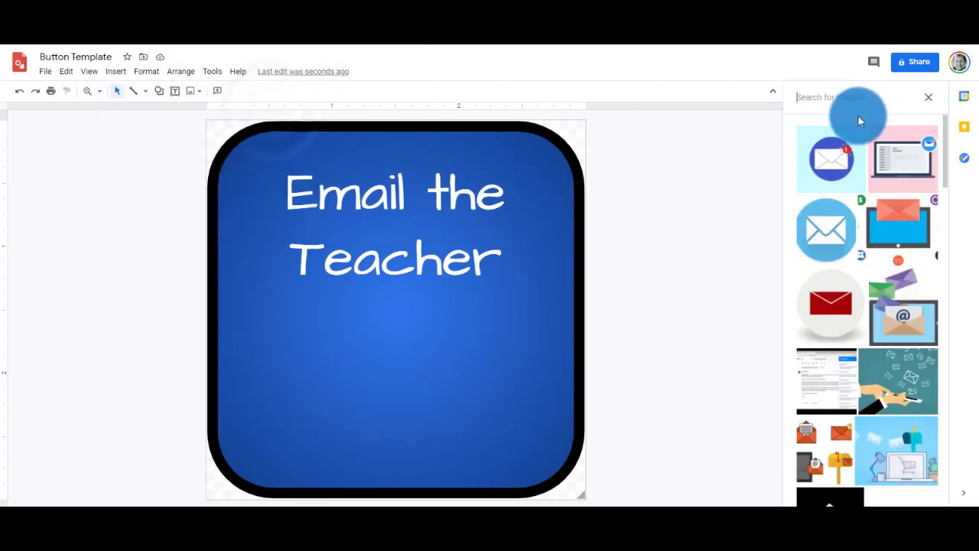
text(email)
key(Return)
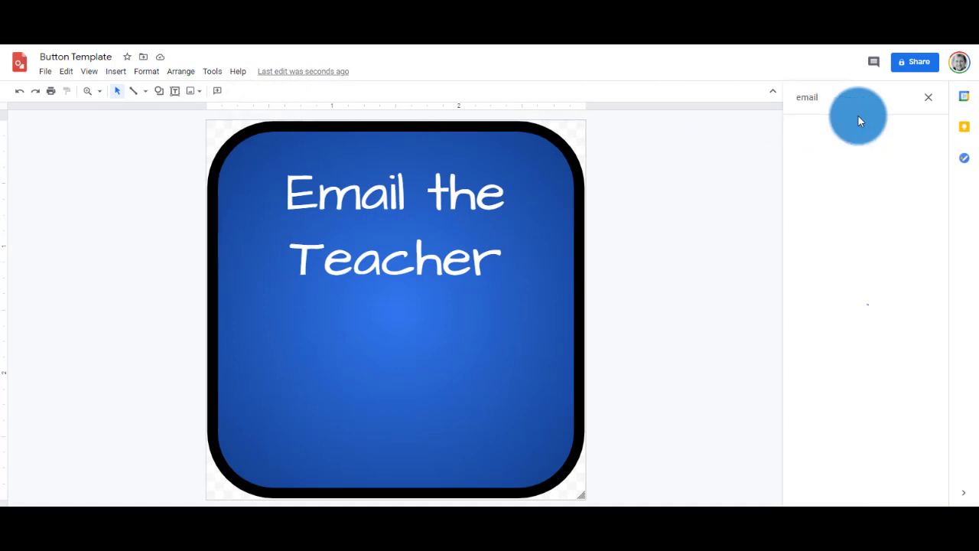
click(836, 233)
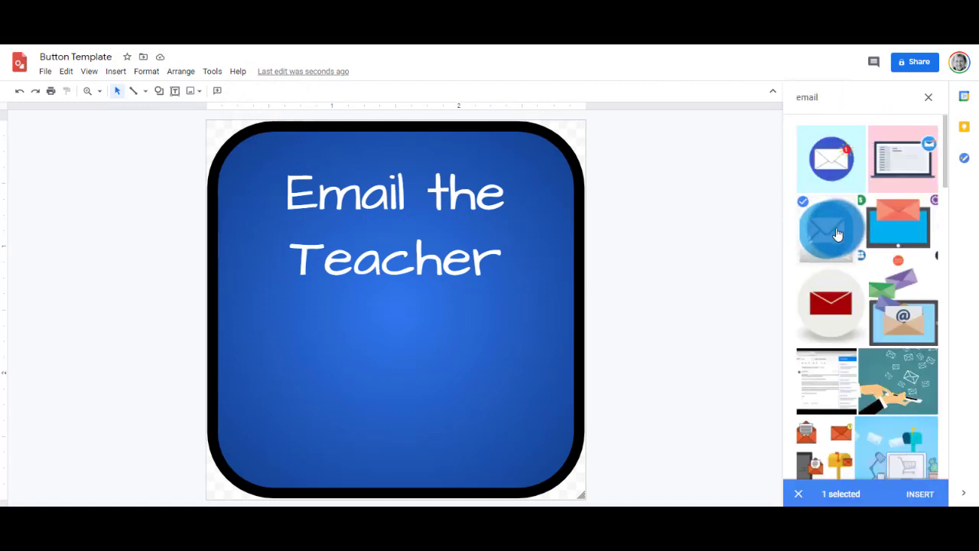
click(911, 492)
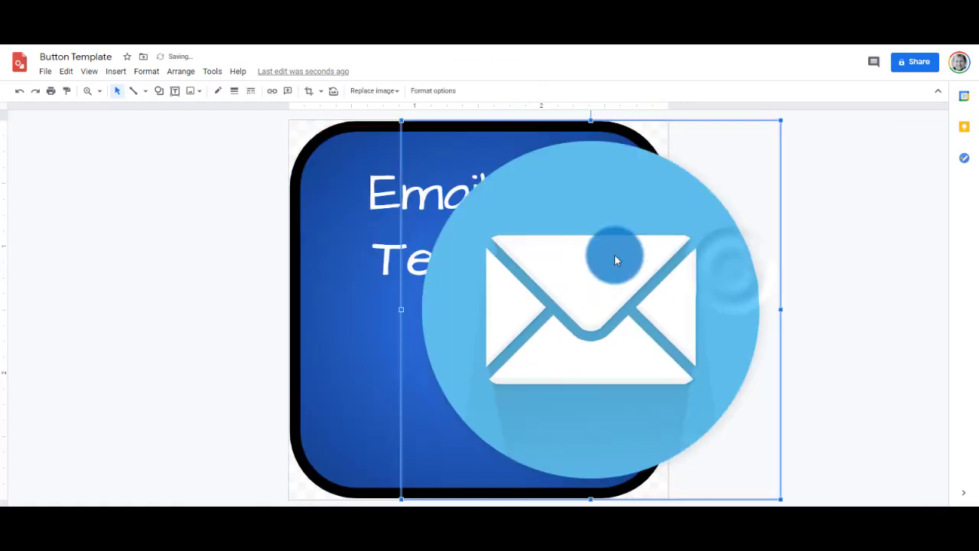
Shrink the envelope image to about half its size and centre it below the text.
drag(780, 121, 587, 312)
drag(504, 385, 476, 371)
key(Escape)
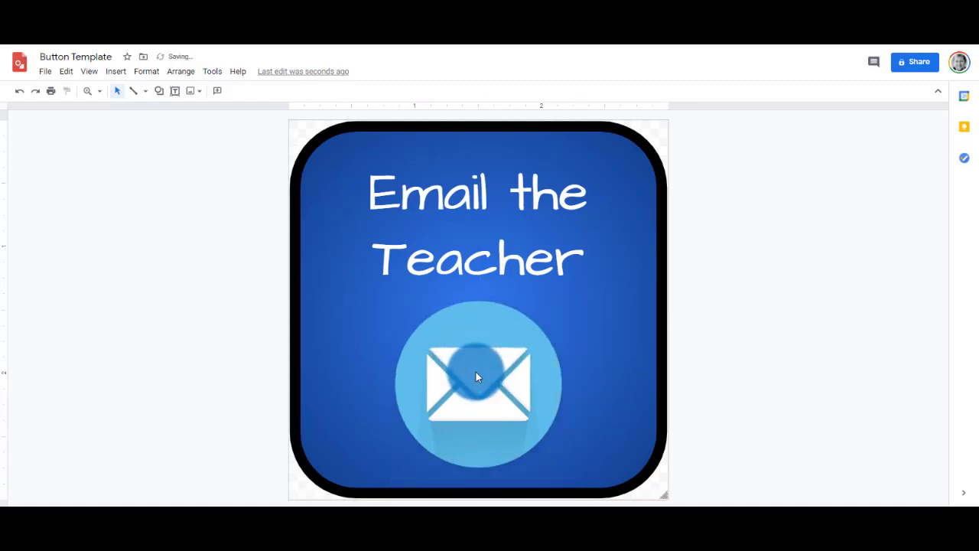
Download the "Email the Teacher" button as a PNG image.
click(45, 72)
mouse_move(76, 198)
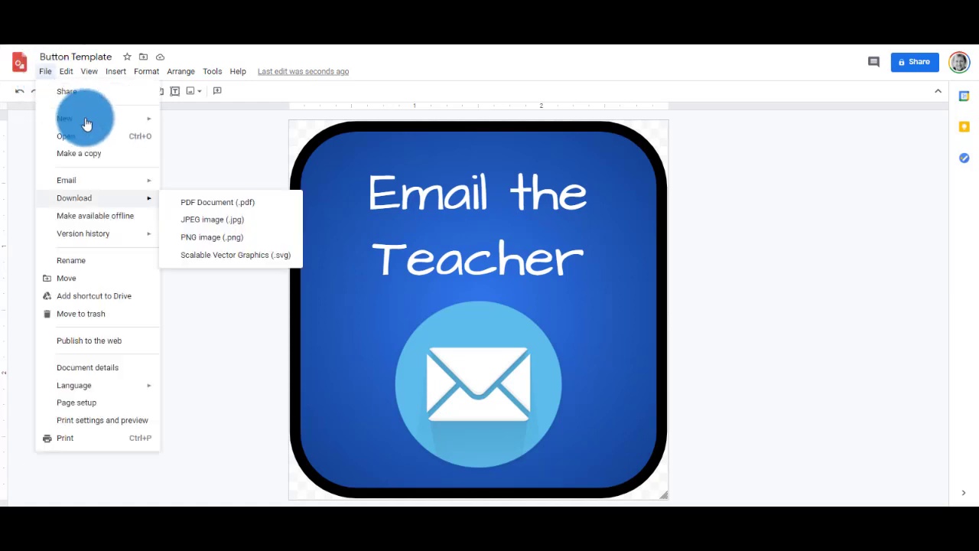
click(201, 243)
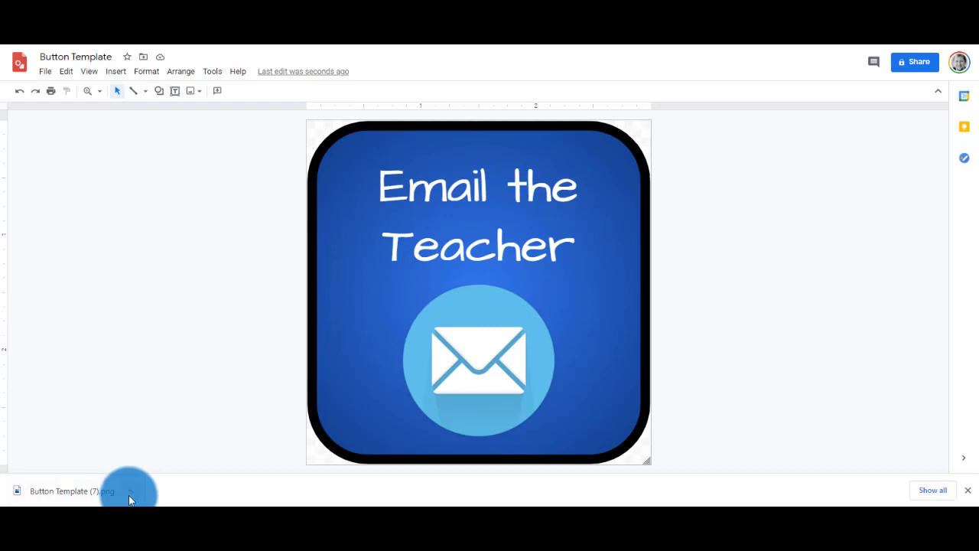
click(129, 494)
click(114, 491)
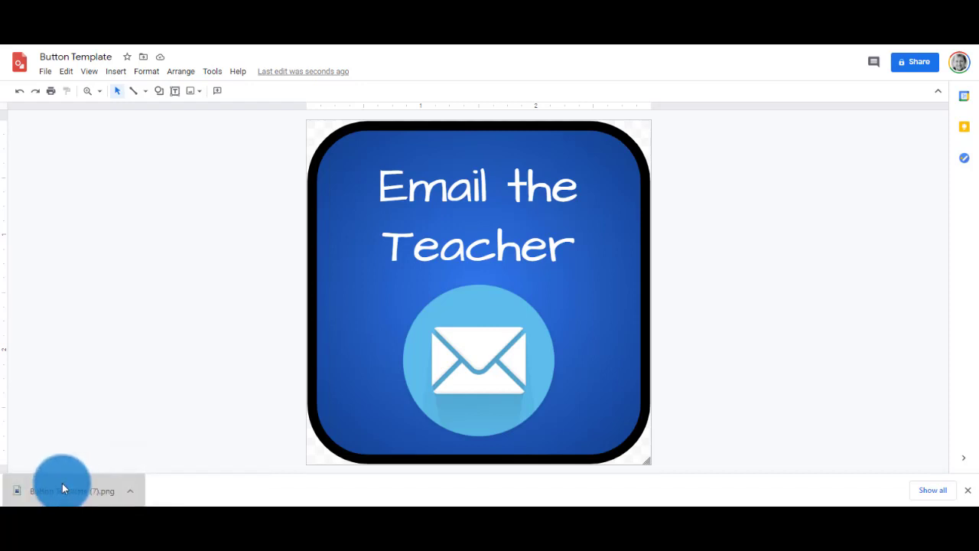
Replace the button's text with "Help Desk" and delete the envelope image.
click(561, 253)
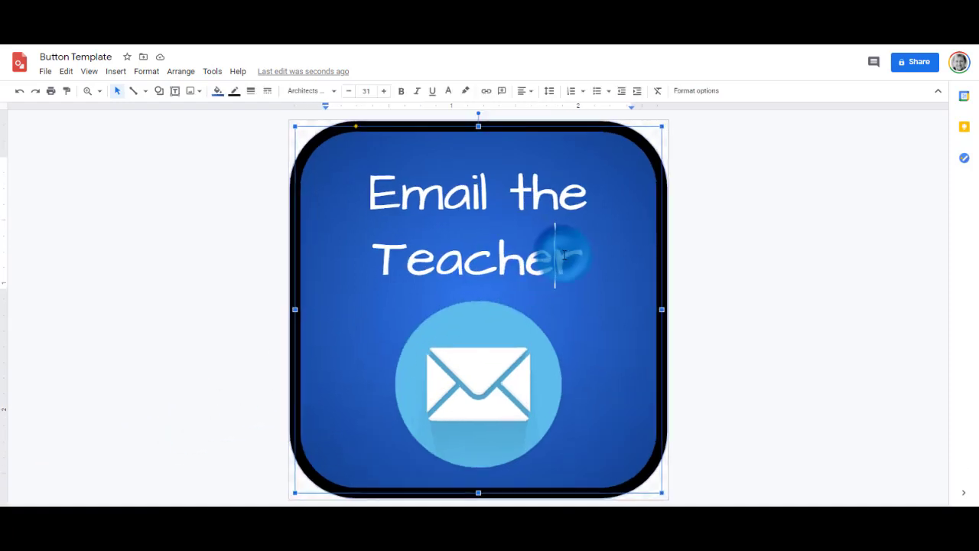
mouse_move(565, 256)
mouse_down()
mouse_move(375, 211)
mouse_move(375, 196)
mouse_up()
text(Help Desk)
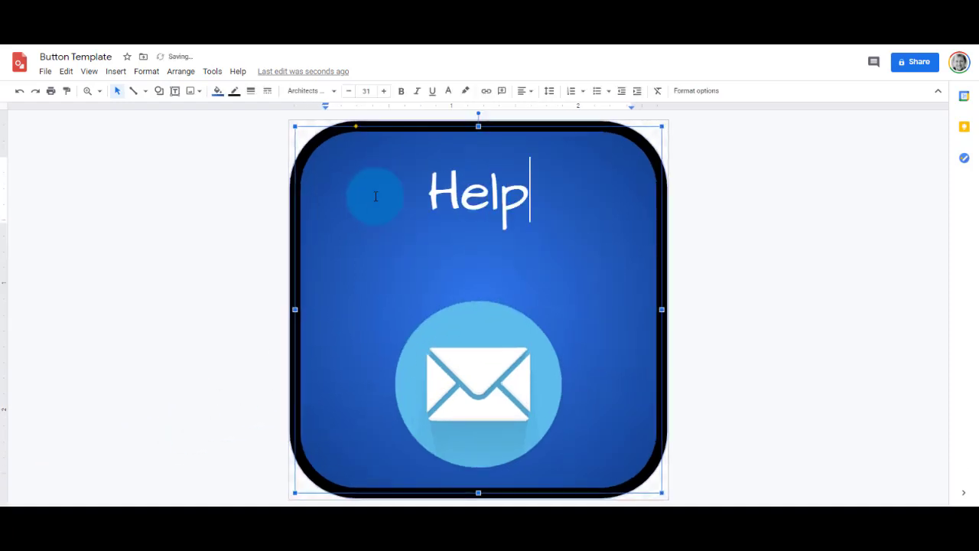
key(Escape)
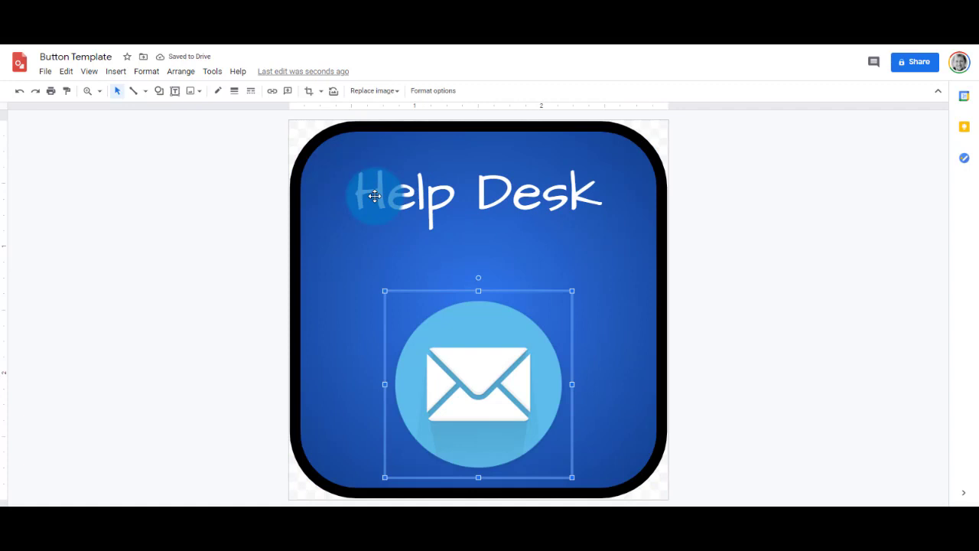
key(Delete)
Insert the red HELP button picture from a web image search for "help", shrunk and centred below the "Help Desk" text.
key(alt+i)
key(Right)
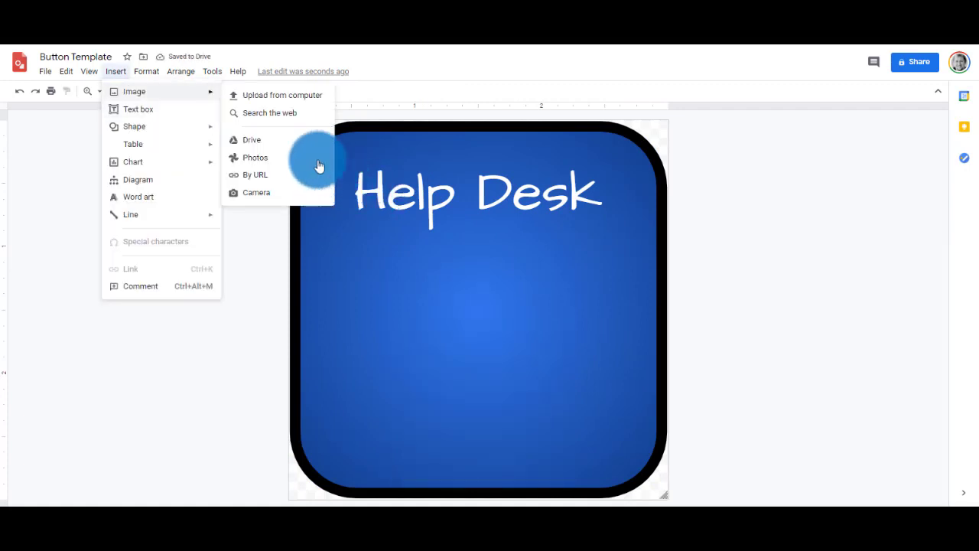
click(245, 117)
text(help)
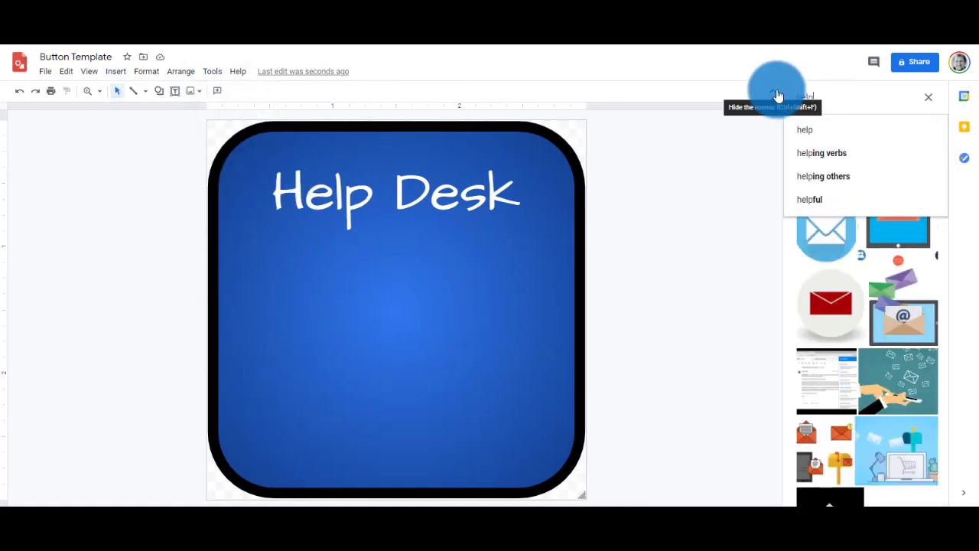
key(Return)
click(912, 312)
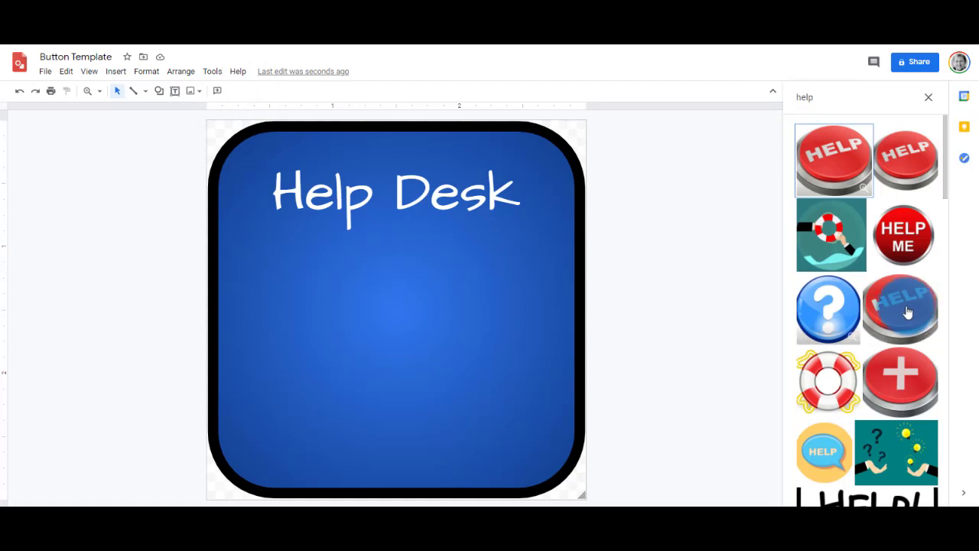
drag(667, 160, 511, 281)
mouse_move(412, 375)
mouse_down()
mouse_move(508, 344)
mouse_move(509, 360)
mouse_up()
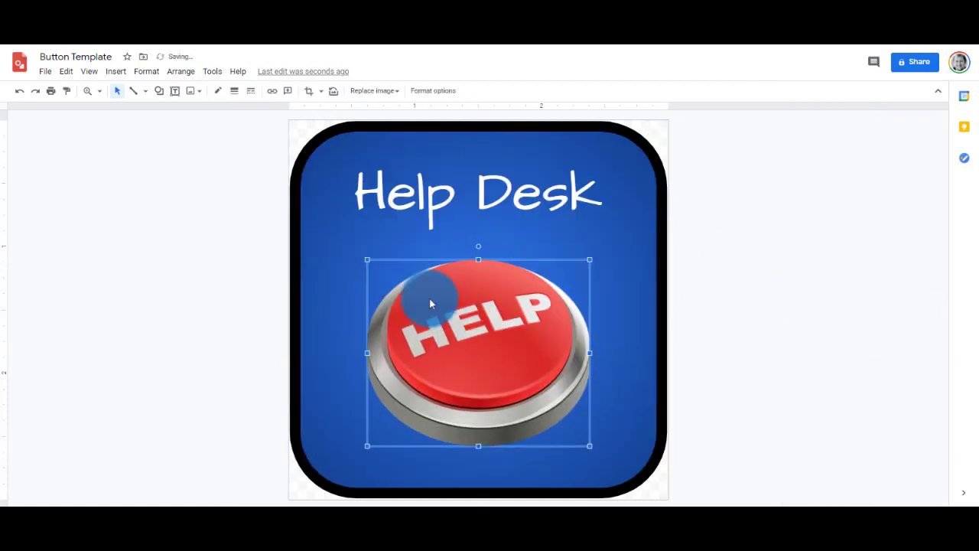
Download the "Help Desk" button as a PNG image.
click(206, 166)
click(45, 71)
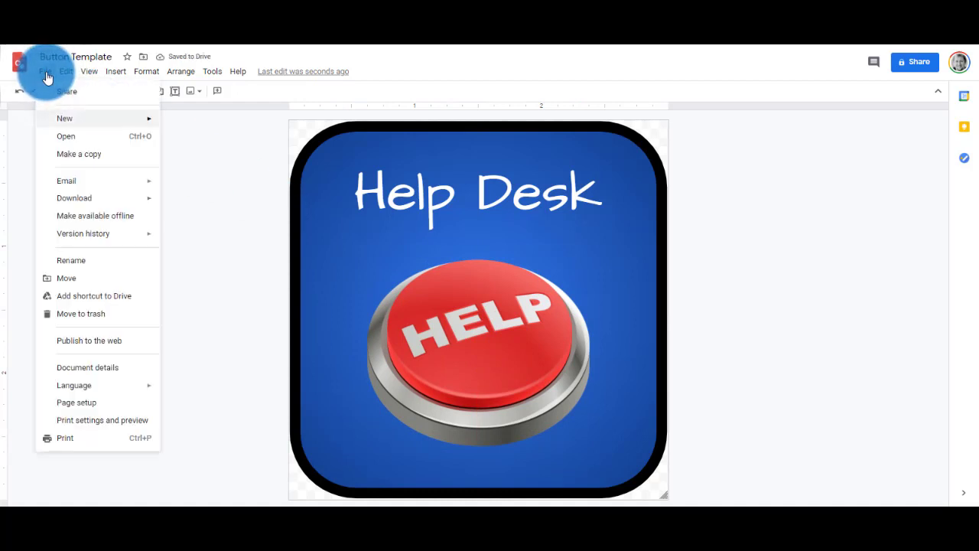
click(212, 236)
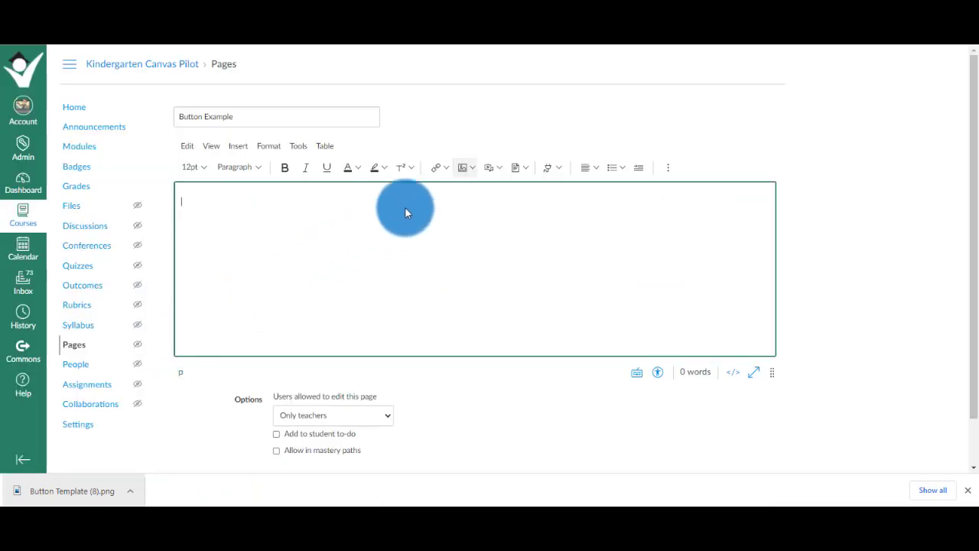
In the Canvas page "Button Example", upload the image Button Template (7) from the computer into the page body.
click(474, 169)
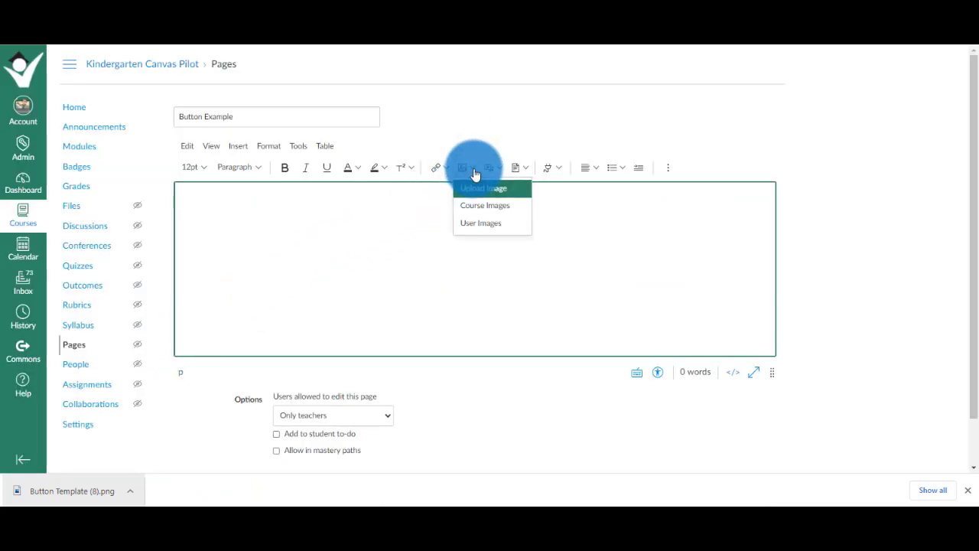
click(478, 191)
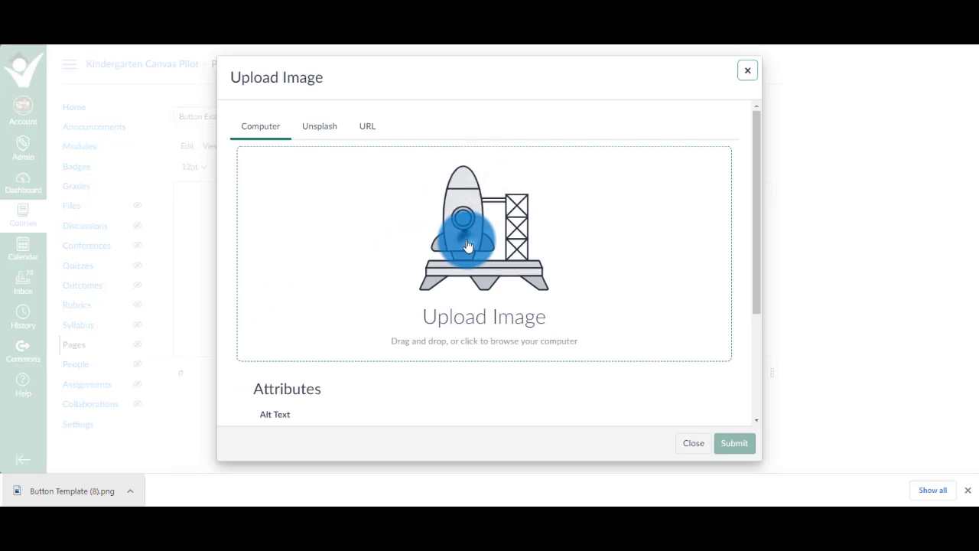
click(463, 237)
click(359, 152)
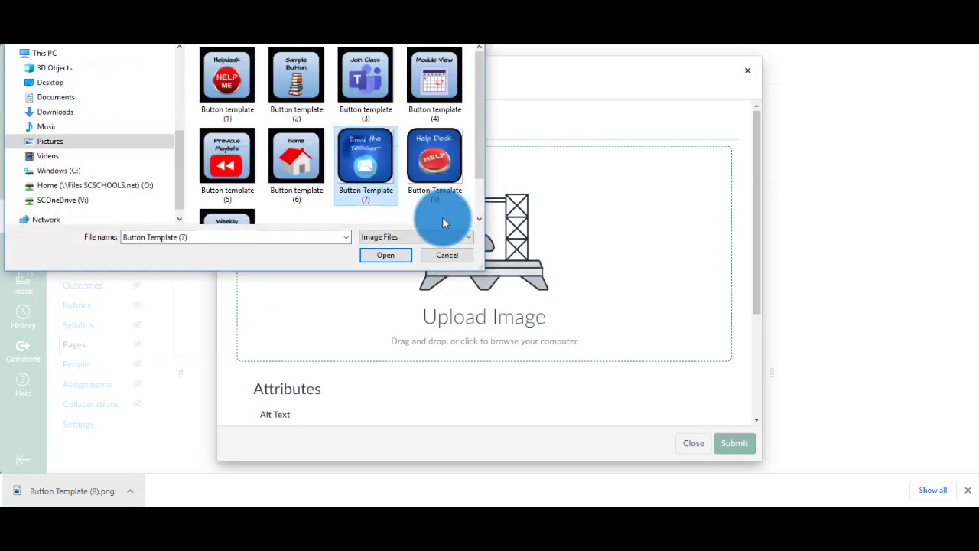
double_click(359, 152)
click(732, 454)
Upload the image Button Template (8) beside the "Email the Teacher" button on the page.
click(467, 167)
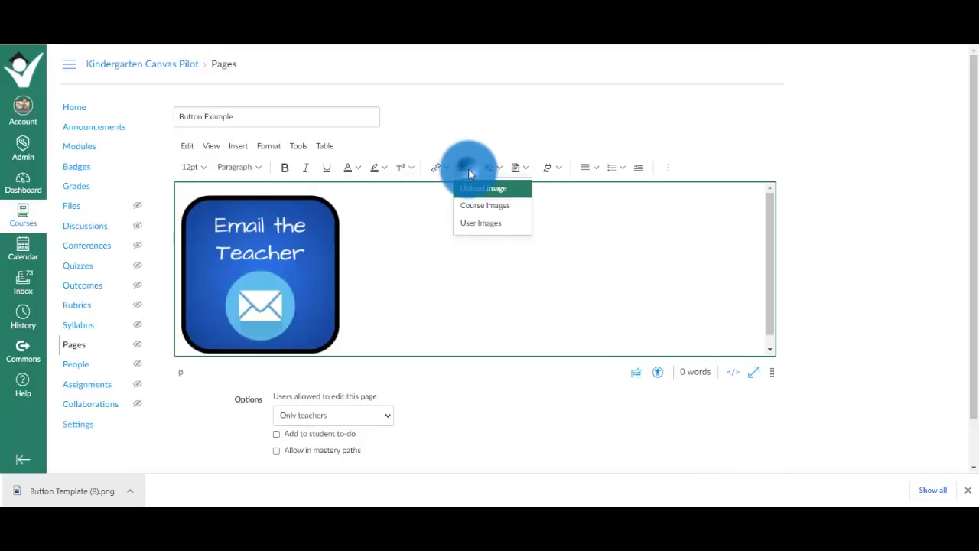
click(475, 191)
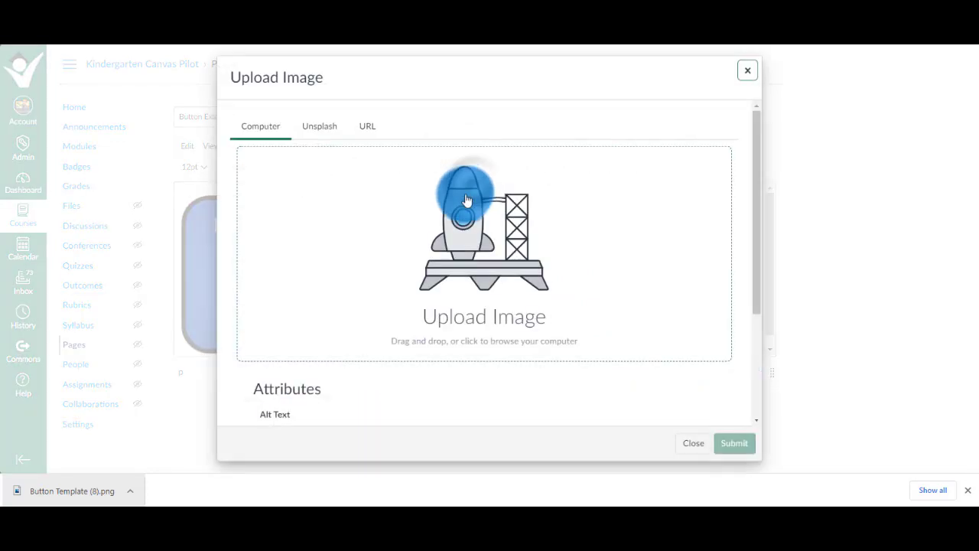
click(464, 214)
click(434, 161)
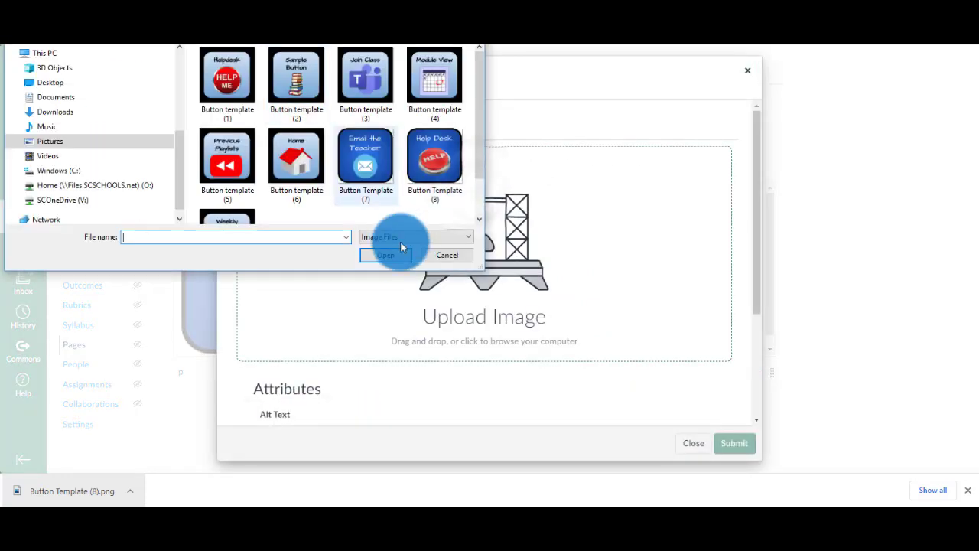
click(385, 256)
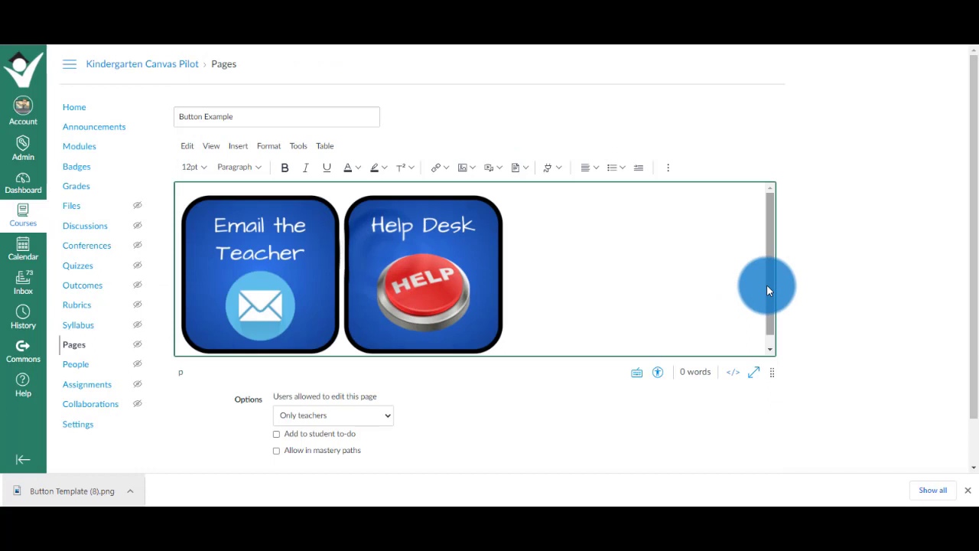
Add an external link to the "Email the Teacher" image on the page.
drag(766, 284, 756, 205)
click(228, 255)
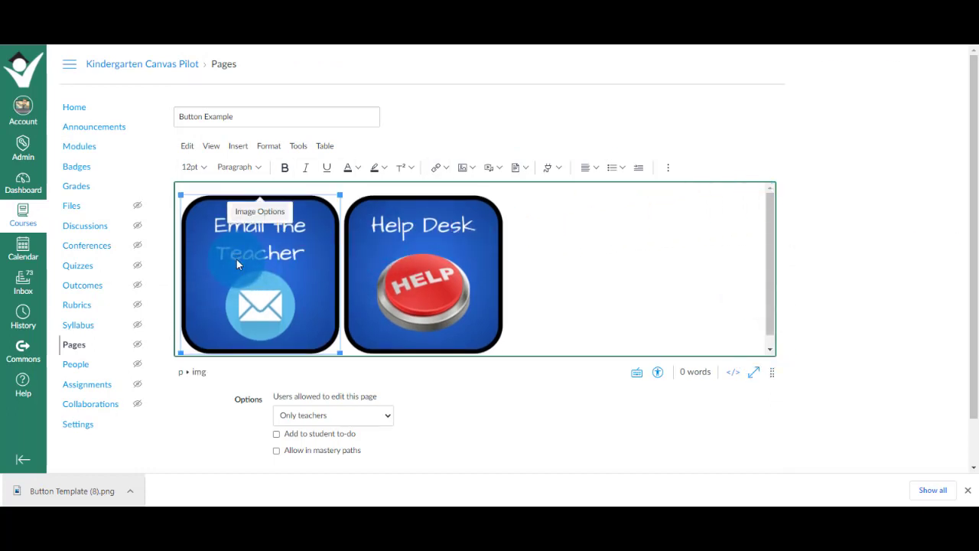
click(260, 212)
click(444, 169)
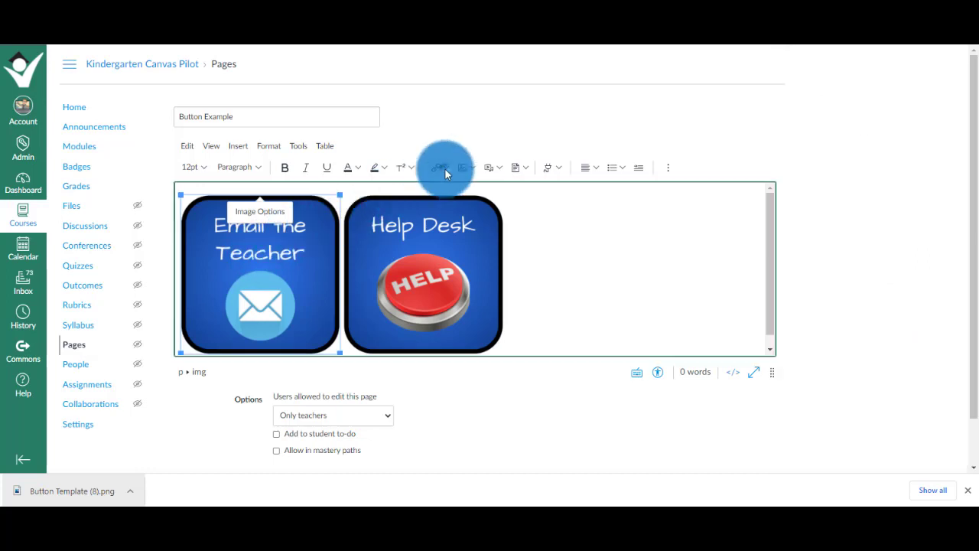
click(458, 202)
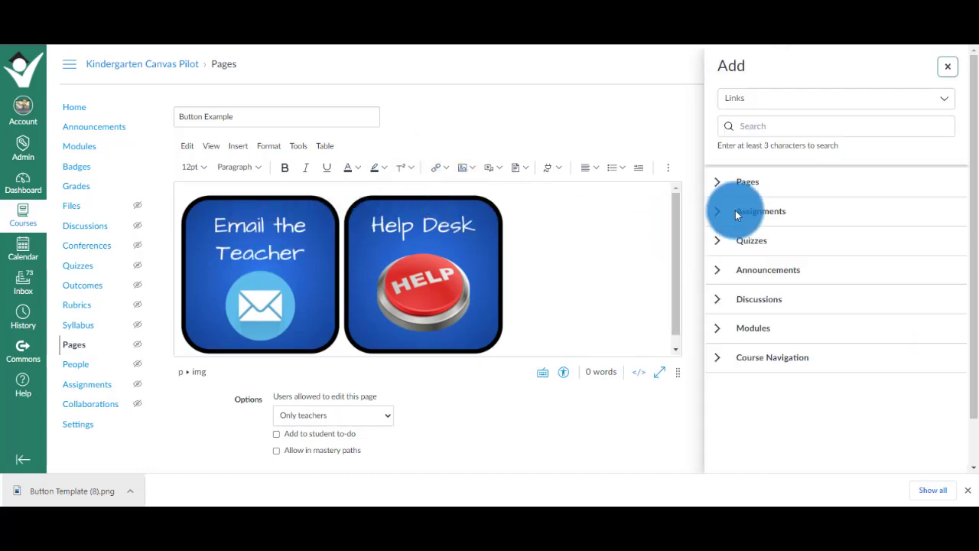
click(454, 187)
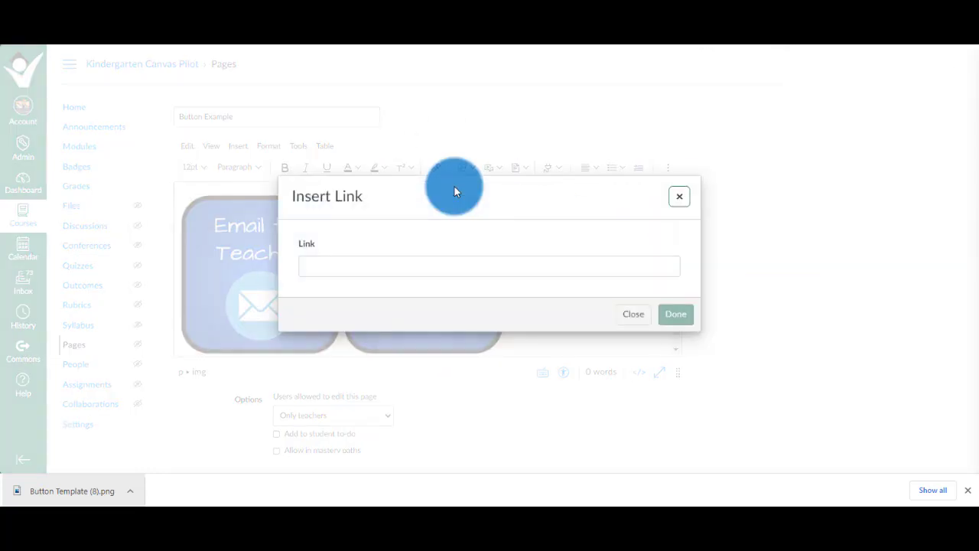
click(317, 266)
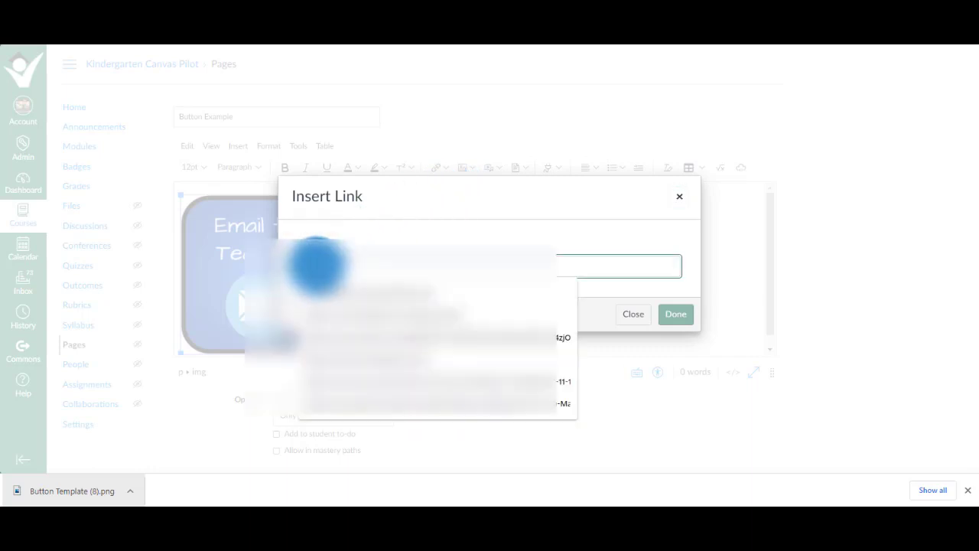